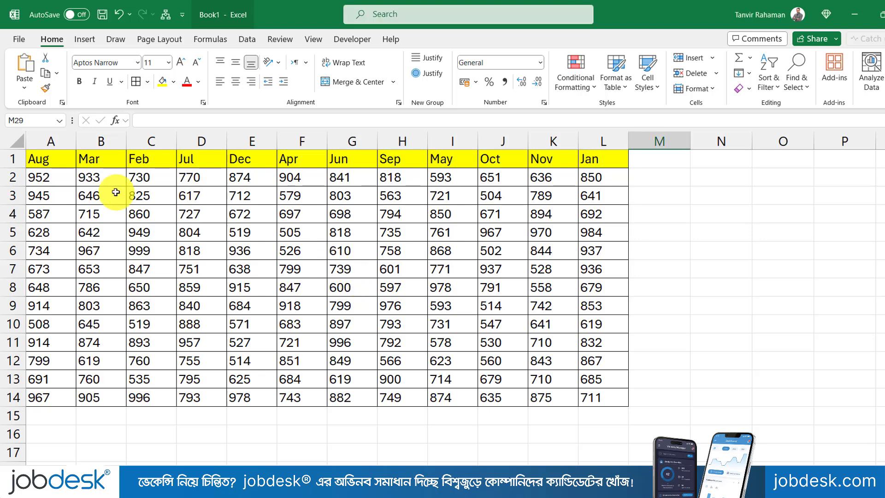
# Step: Select the month table, then the header row of months from Aug to Jan
pyautogui.moveTo(35, 158); pyautogui.dragTo(613, 398)
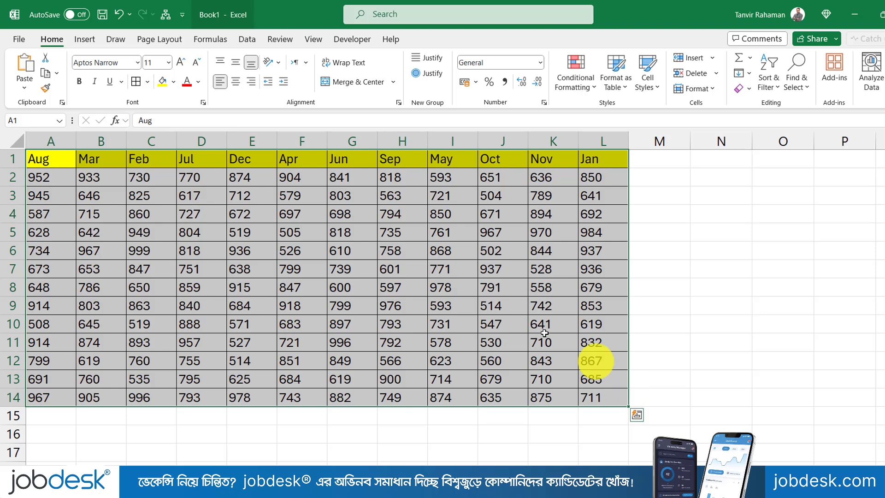
pyautogui.click(318, 265)
pyautogui.click(46, 162)
pyautogui.moveTo(224, 156); pyautogui.dragTo(599, 160)
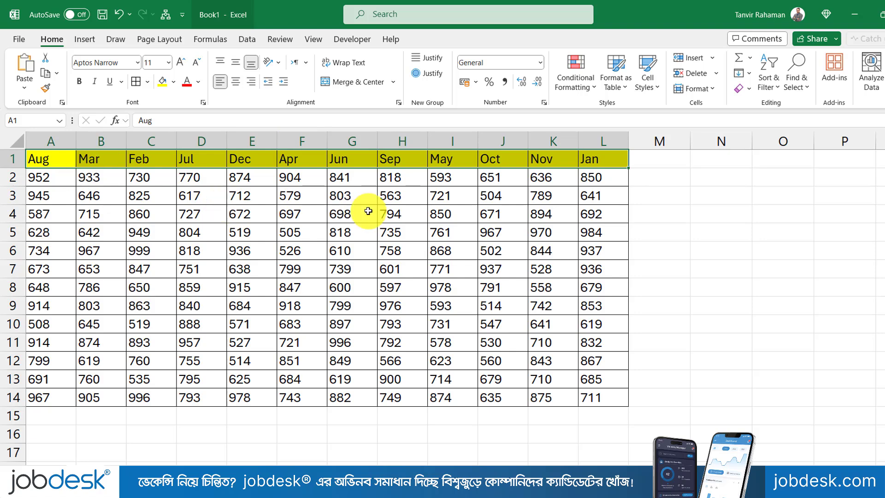
# Step: Move the Jan column into column A by cutting it and inserting it before Aug
pyautogui.click(608, 139)
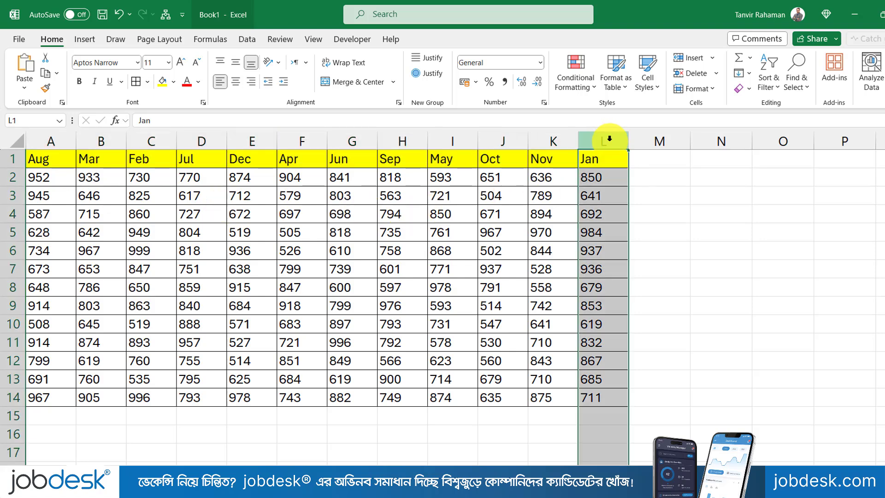
pyautogui.rightClick(604, 139)
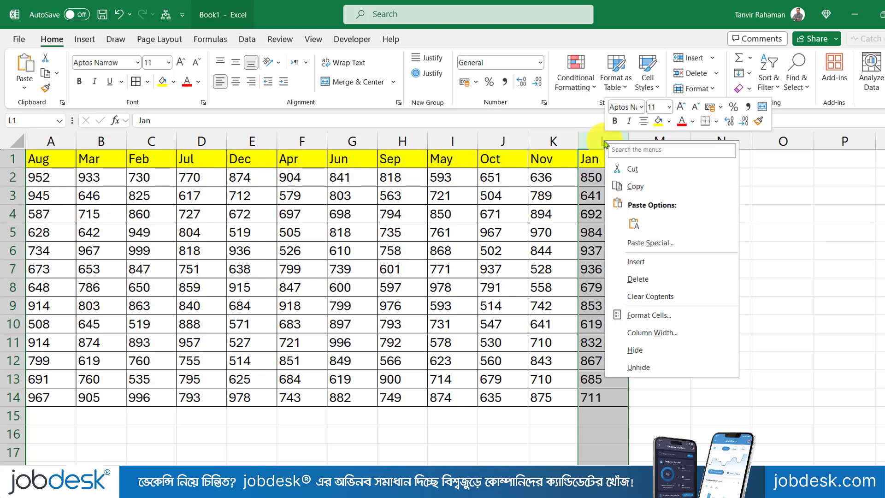
pyautogui.click(634, 176)
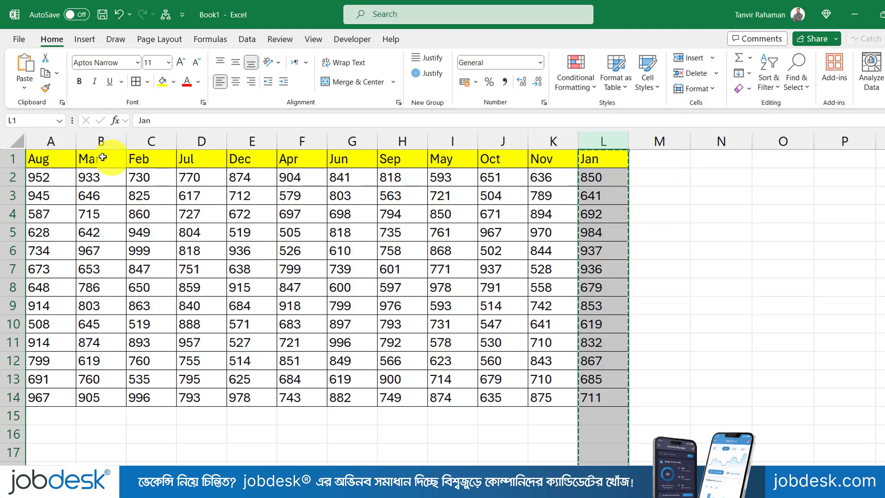
pyautogui.click(51, 141)
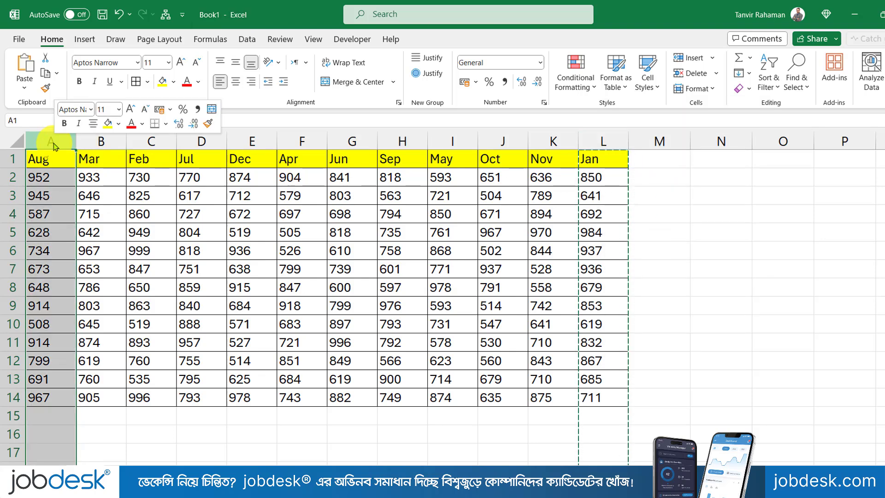
pyautogui.rightClick(54, 143)
pyautogui.click(83, 263)
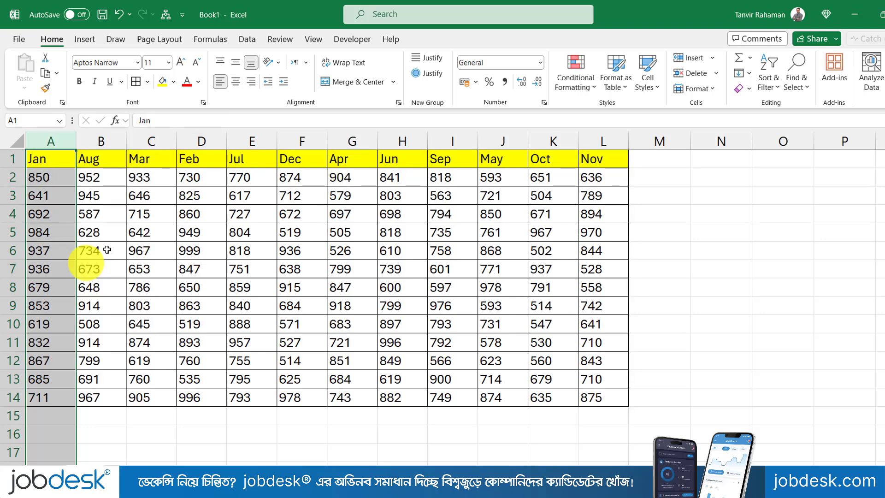
pyautogui.click(110, 233)
# Step: Move the Feb column in front of Aug by cutting and inserting it
pyautogui.click(200, 142)
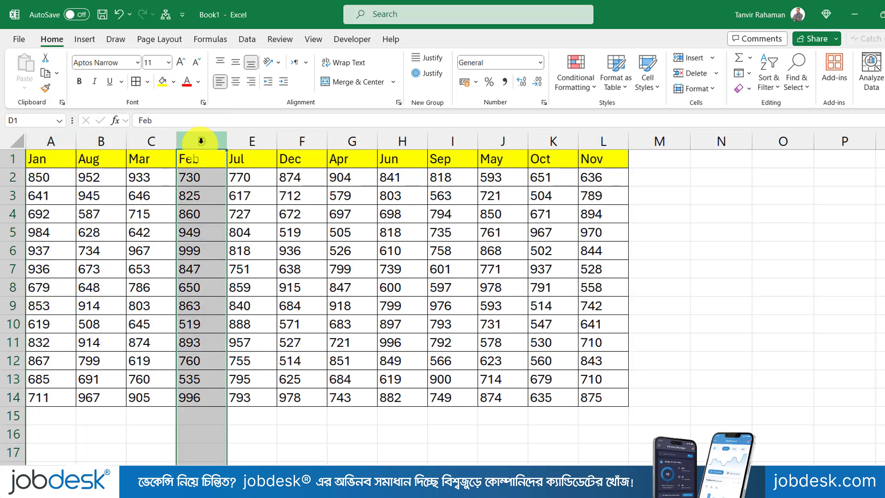
pyautogui.rightClick(200, 142)
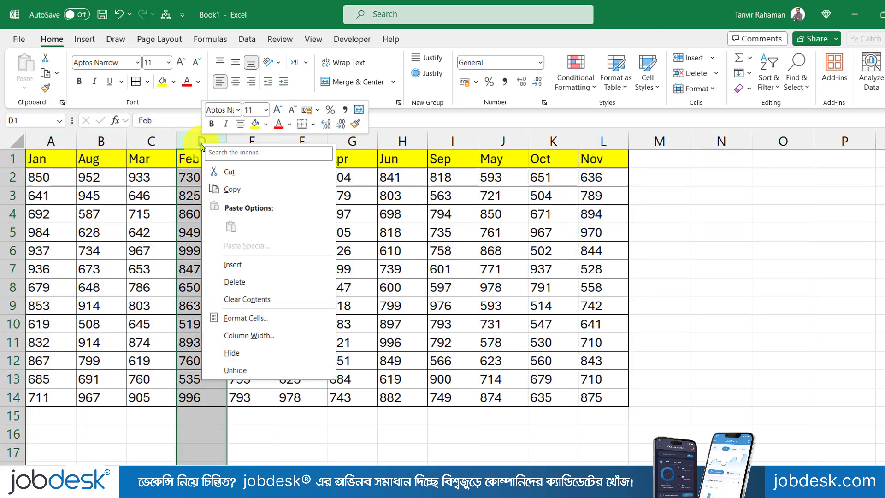
pyautogui.click(229, 172)
pyautogui.click(104, 140)
pyautogui.rightClick(106, 140)
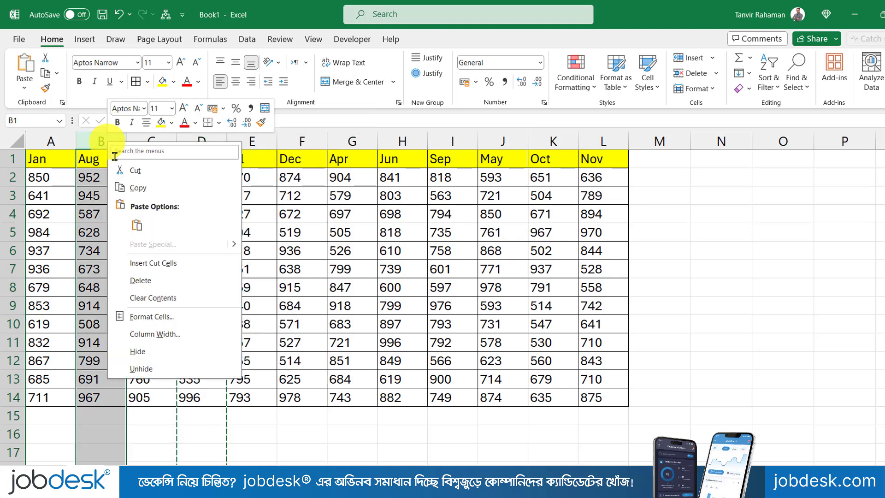
pyautogui.click(152, 262)
pyautogui.click(256, 236)
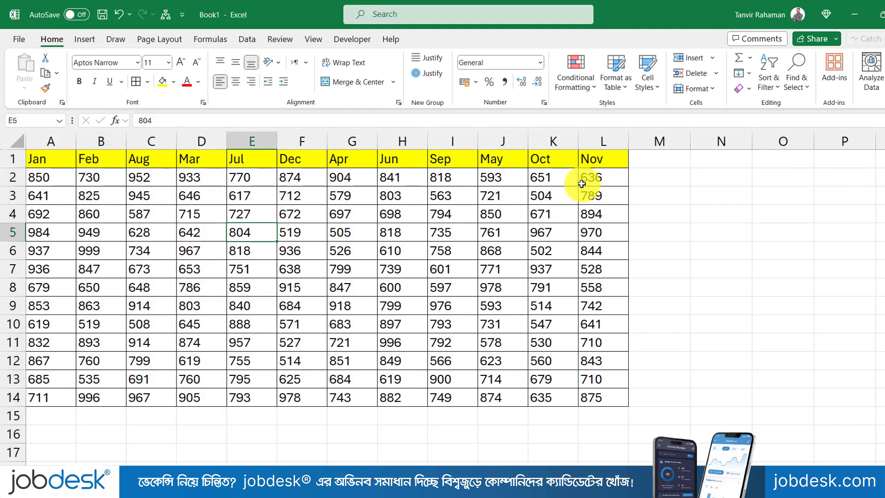
# Step: Undo both manual column moves and reselect the header row of names
pyautogui.hotkey('ctrl', 'z')
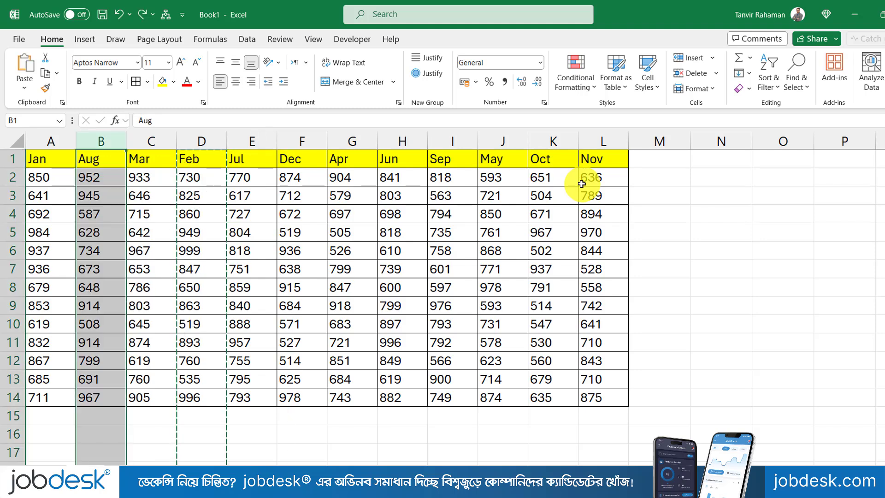
pyautogui.hotkey('ctrl', 'z')
pyautogui.doubleClick(502, 232)
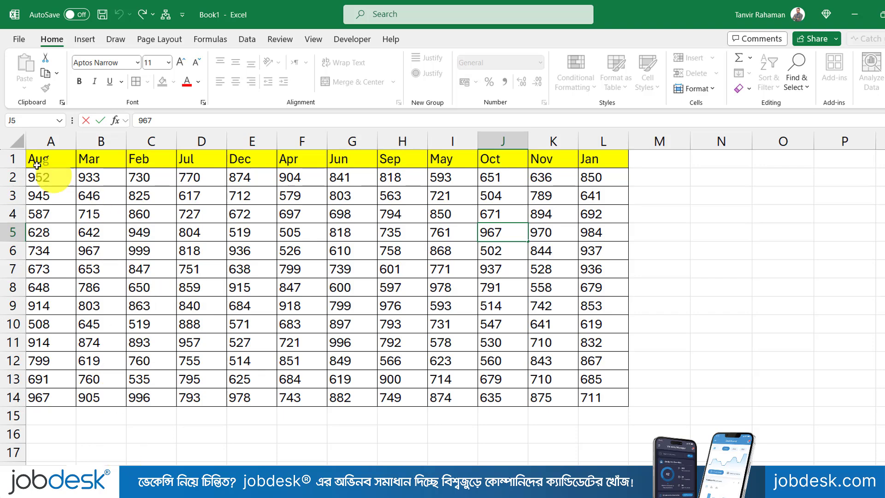
pyautogui.moveTo(37, 165); pyautogui.dragTo(607, 158)
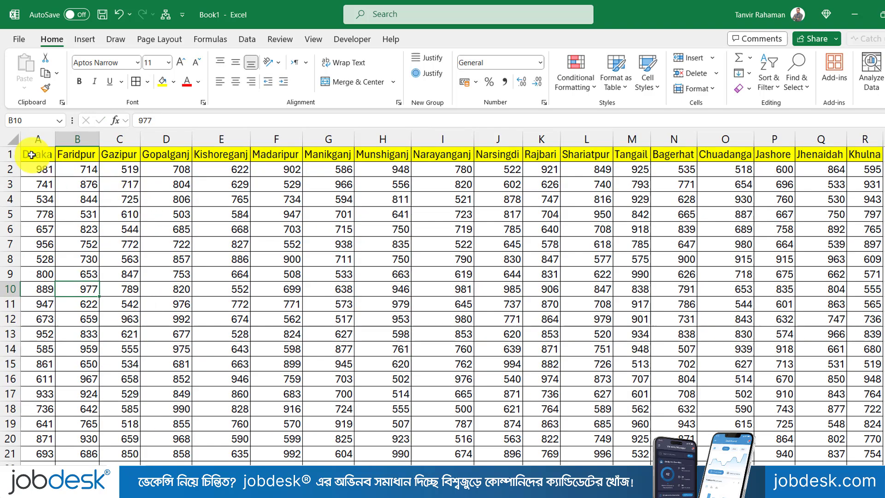
pyautogui.moveTo(30, 154); pyautogui.dragTo(878, 154)
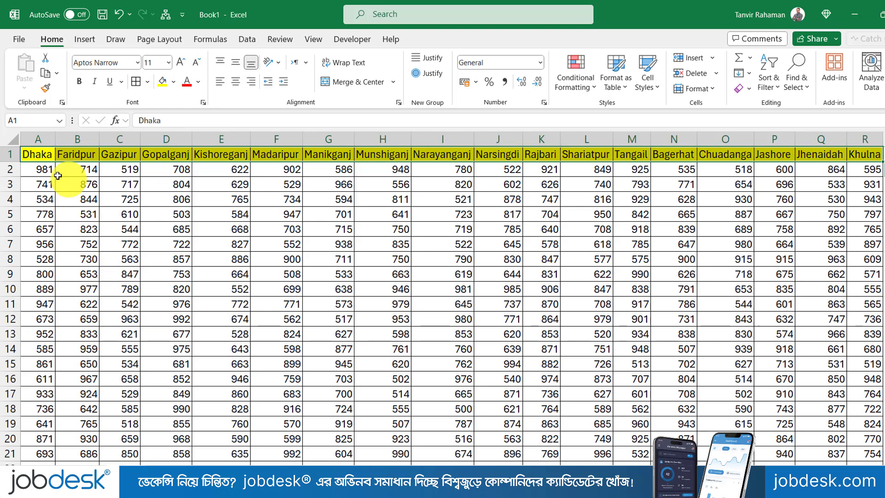
pyautogui.moveTo(39, 154); pyautogui.dragTo(882, 159)
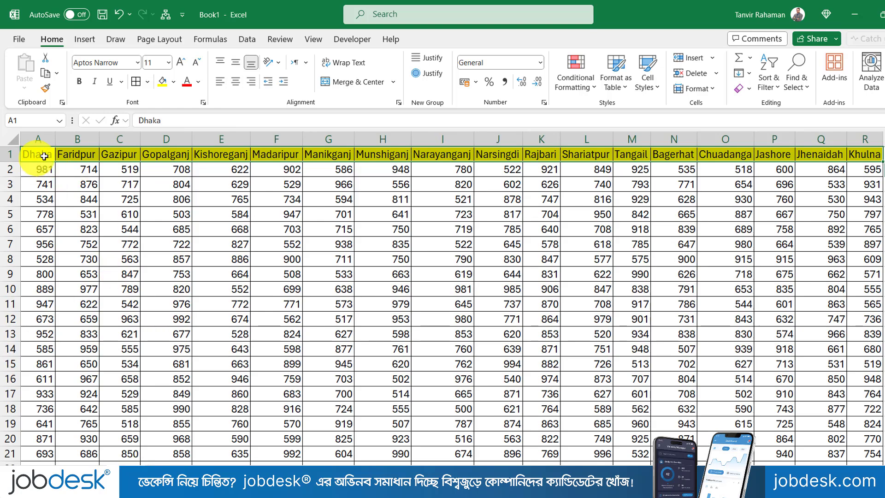
pyautogui.click(618, 238)
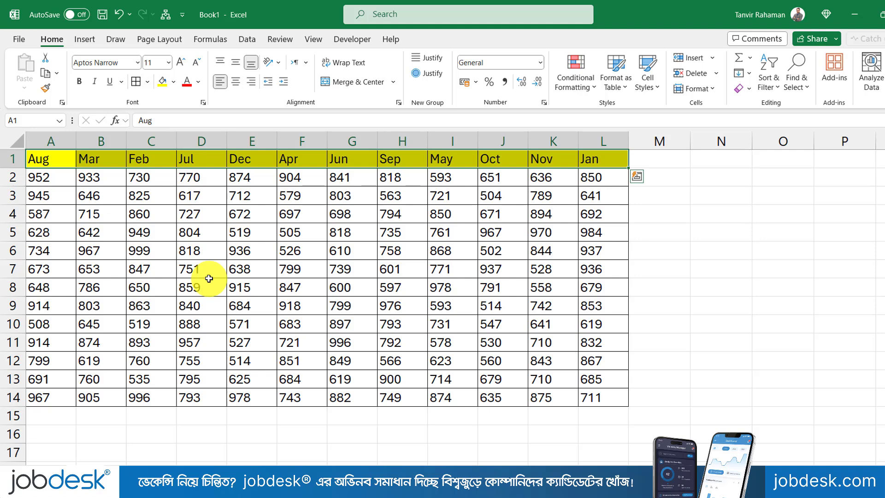
pyautogui.click(253, 324)
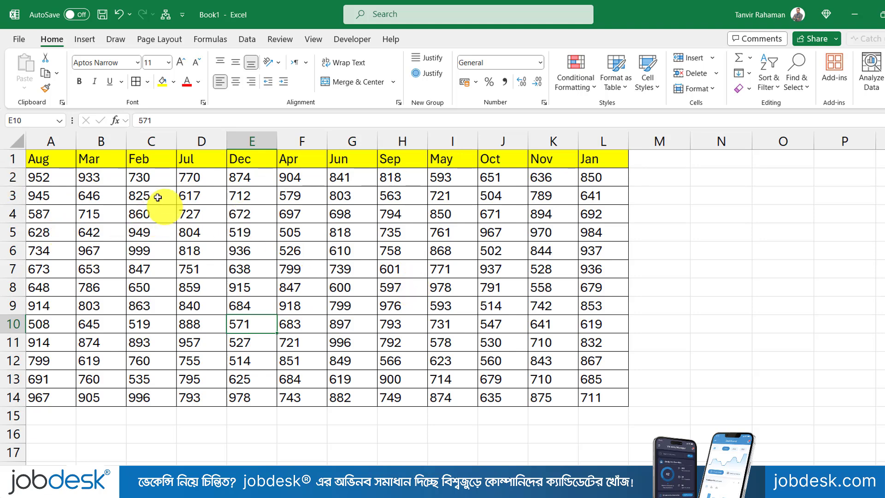
# Step: Select the whole month table A1:L14 and bring up the Data ribbon
pyautogui.click(48, 158)
pyautogui.moveTo(48, 158)
pyautogui.mouseDown()
pyautogui.moveTo(595, 382)
pyautogui.moveTo(590, 396)
pyautogui.mouseUp()
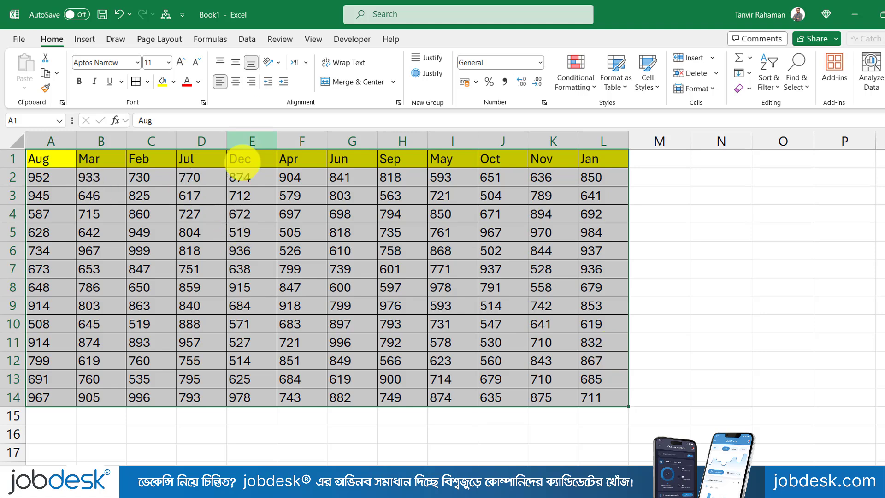
pyautogui.click(241, 39)
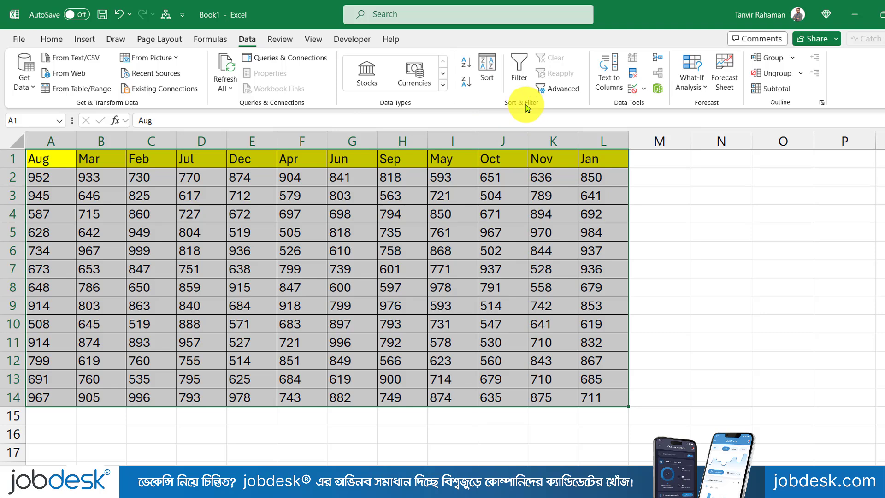
# Step: In Custom Sort, switch to left-to-right orientation and sort by Row 1 on Cell Values
pyautogui.click(489, 72)
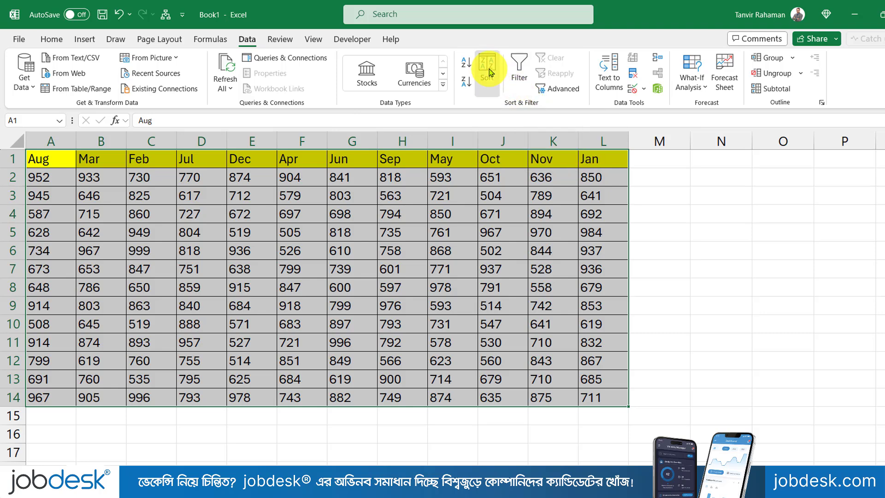
pyautogui.moveTo(368, 194); pyautogui.dragTo(320, 179)
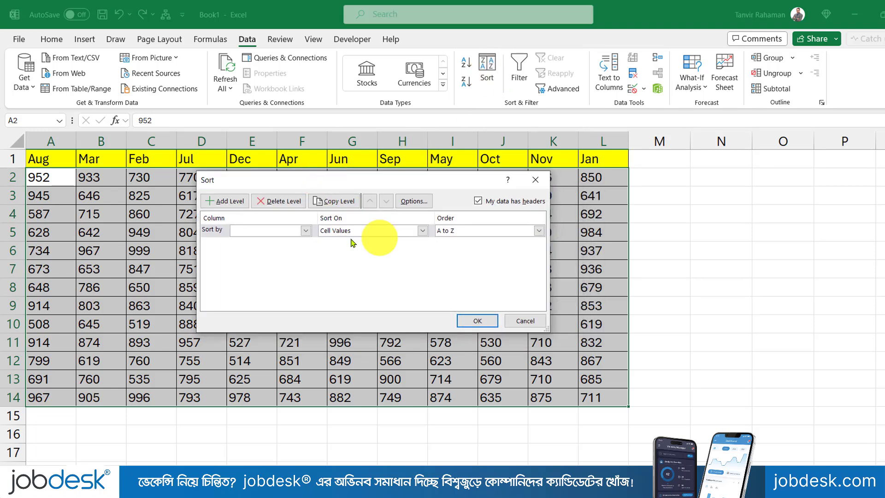
pyautogui.click(414, 203)
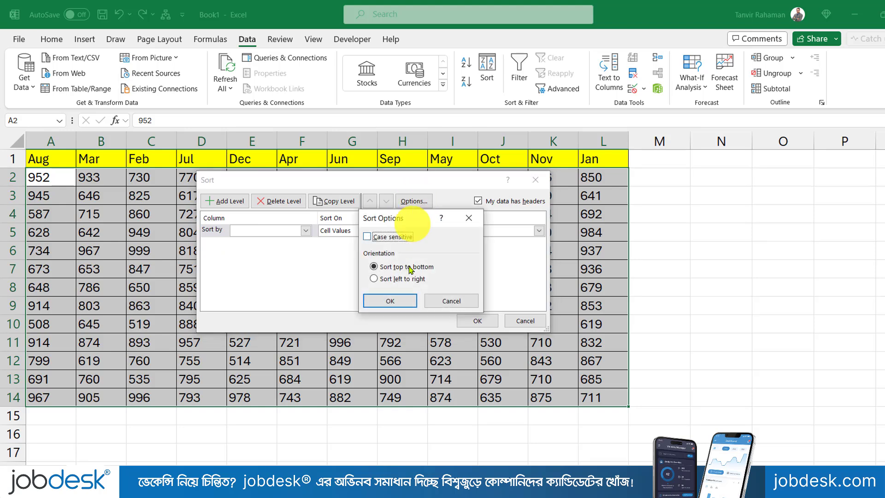
pyautogui.click(416, 281)
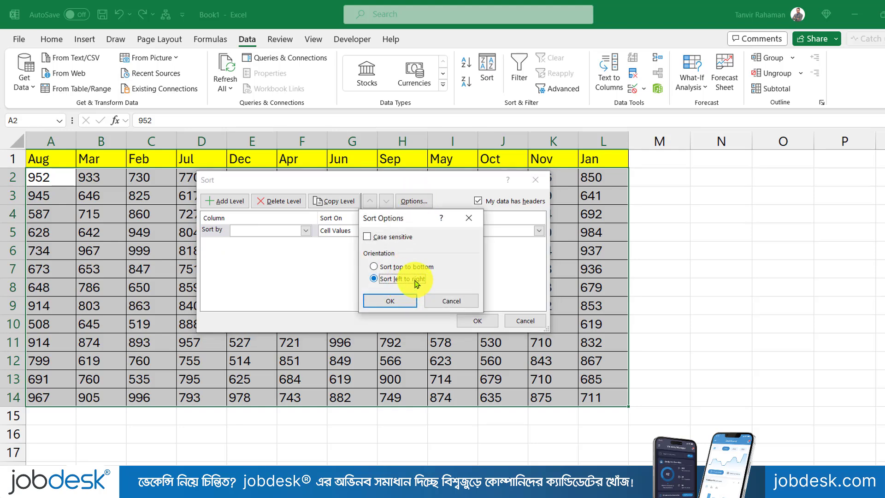
pyautogui.click(390, 302)
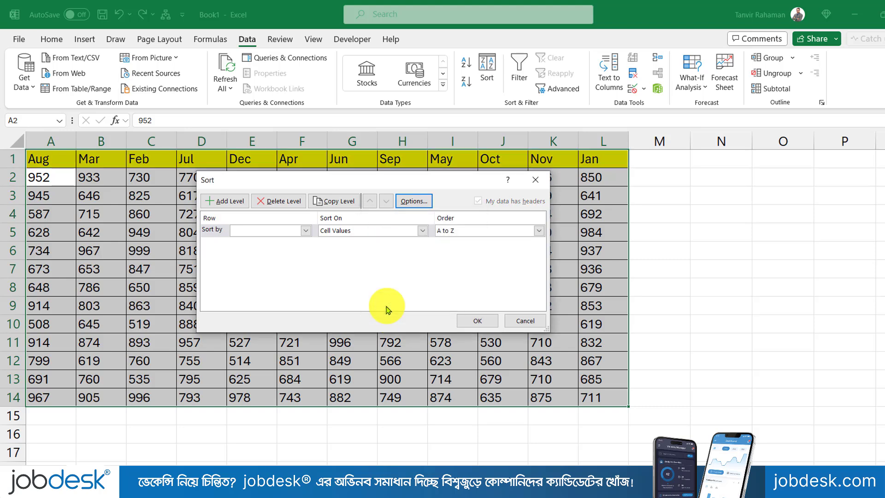
pyautogui.click(306, 231)
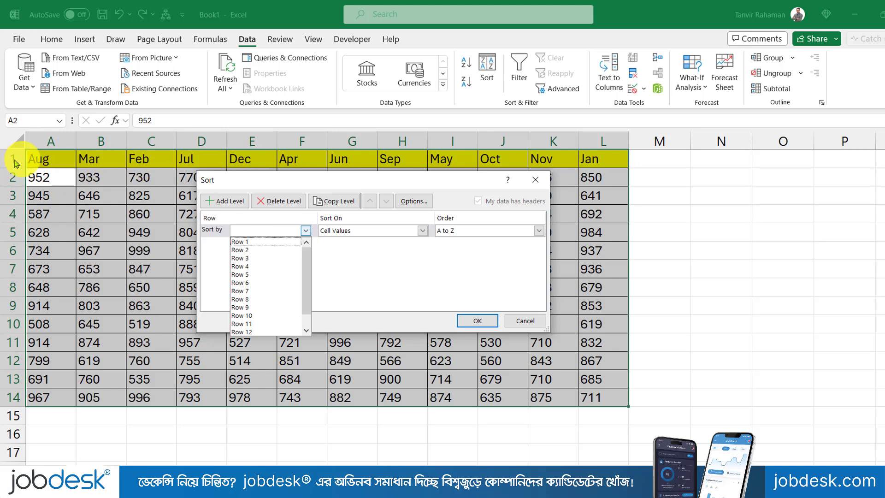
pyautogui.click(244, 242)
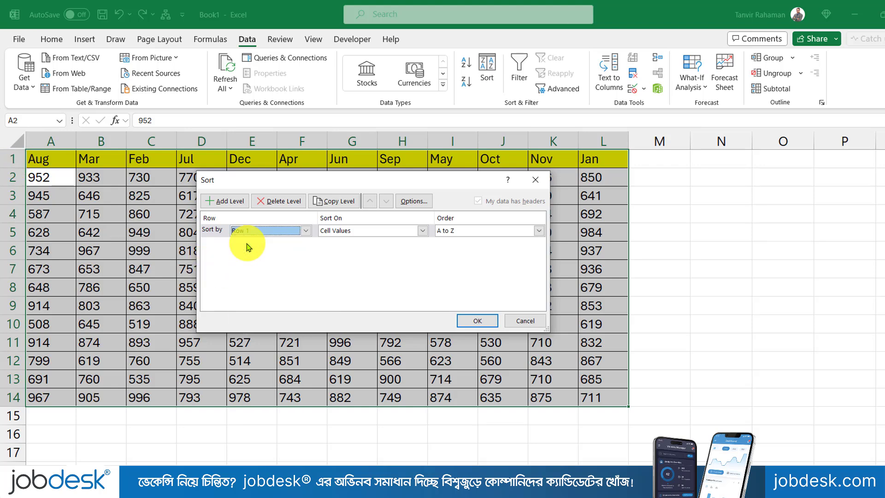
pyautogui.click(394, 231)
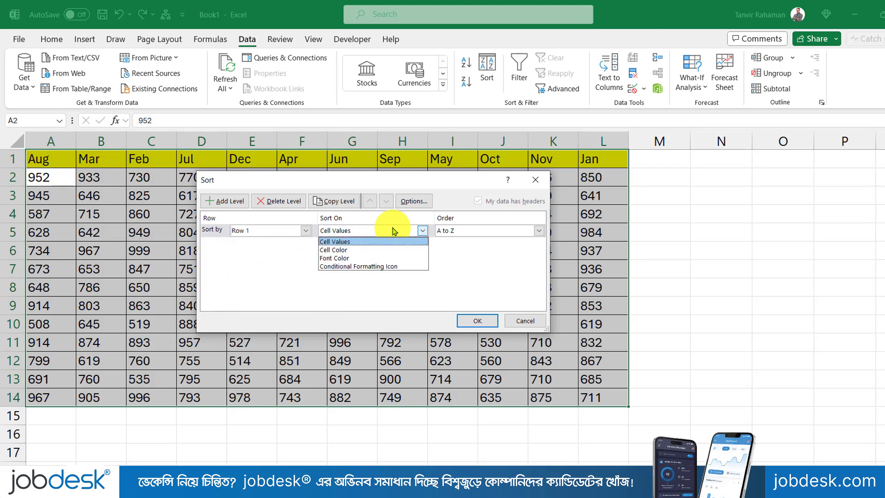
pyautogui.click(365, 242)
pyautogui.click(539, 231)
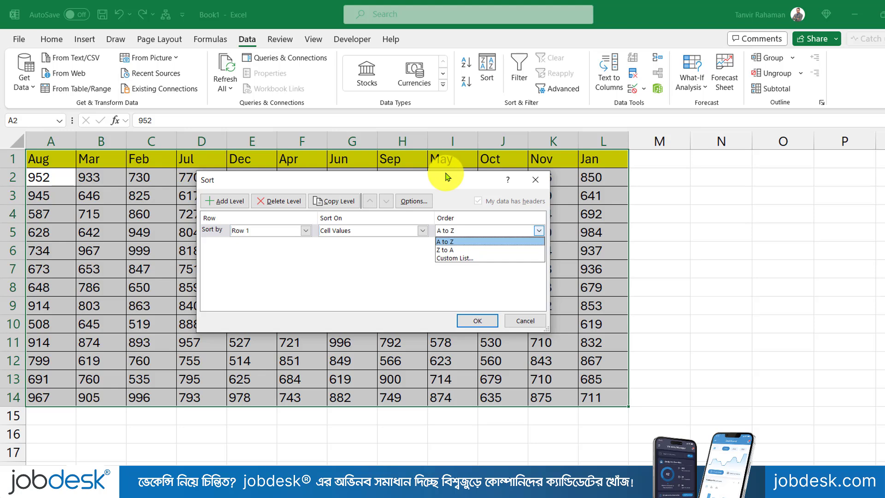
# Step: Apply the Jan, Feb, Mar custom list order so the columns run Jan through Dec
pyautogui.click(462, 259)
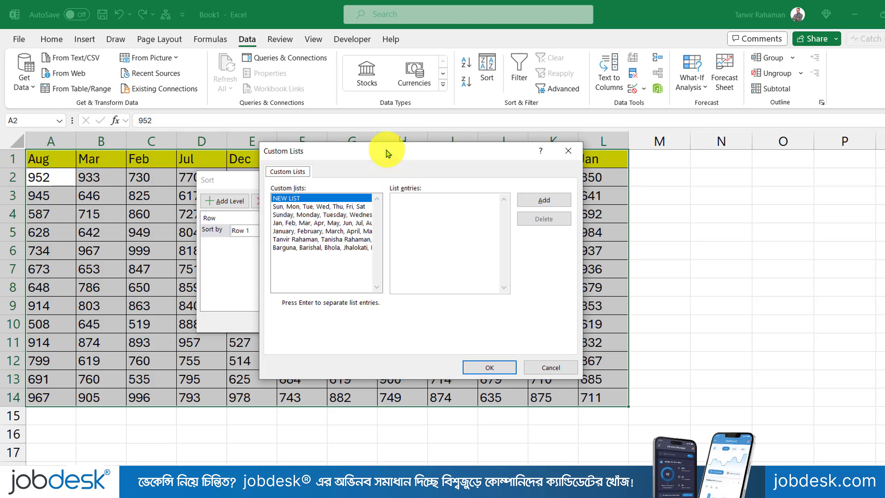
pyautogui.moveTo(386, 153); pyautogui.dragTo(351, 124)
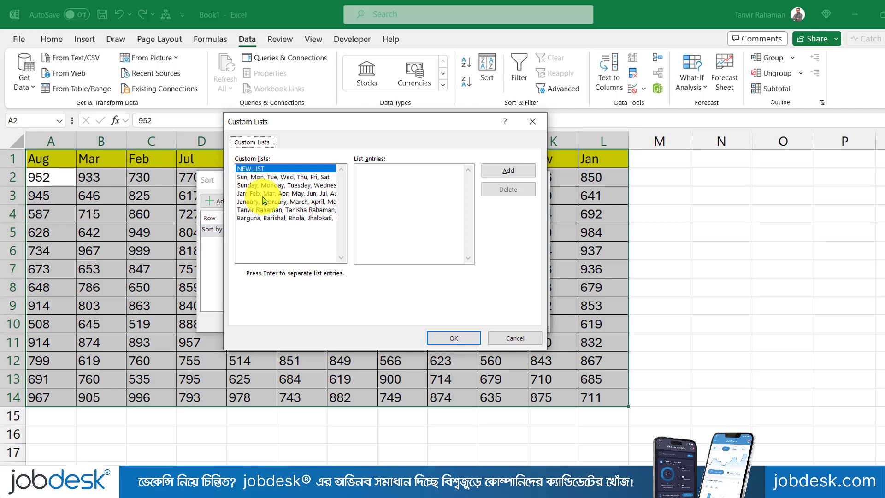
pyautogui.click(265, 193)
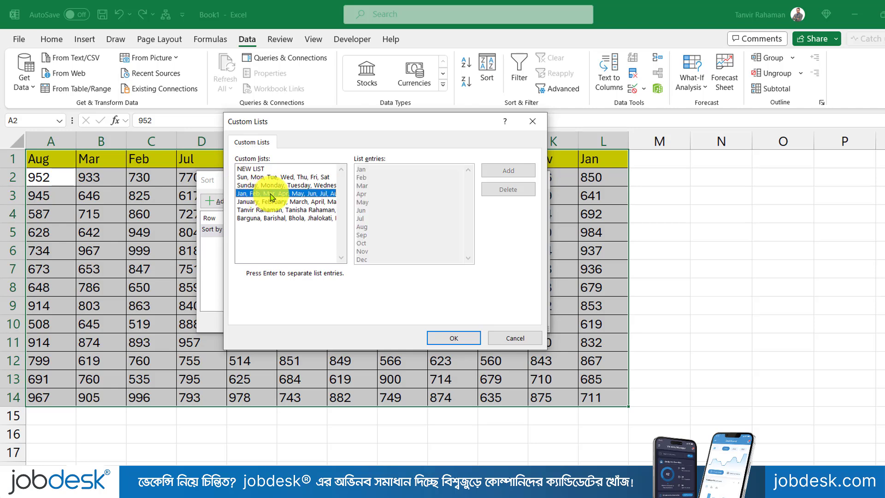
pyautogui.click(454, 338)
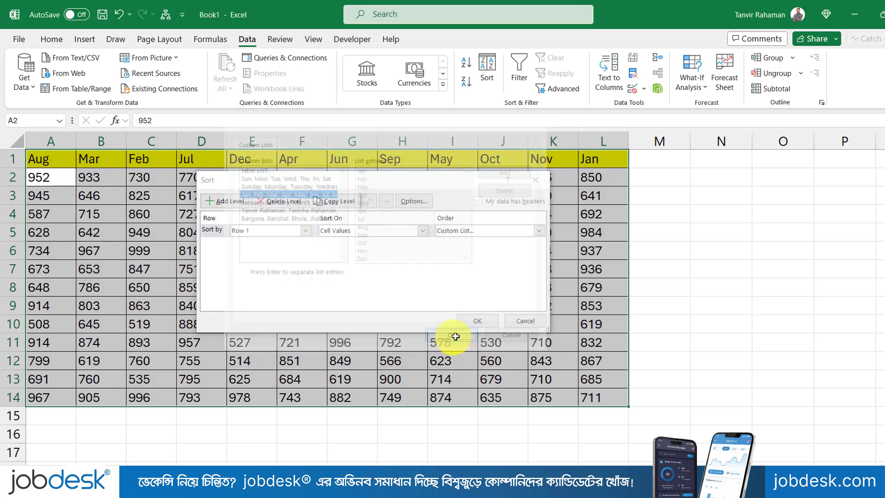
pyautogui.click(476, 322)
# Step: Select the sorted month headers A1:L1, then switch to the district data worksheet
pyautogui.click(244, 232)
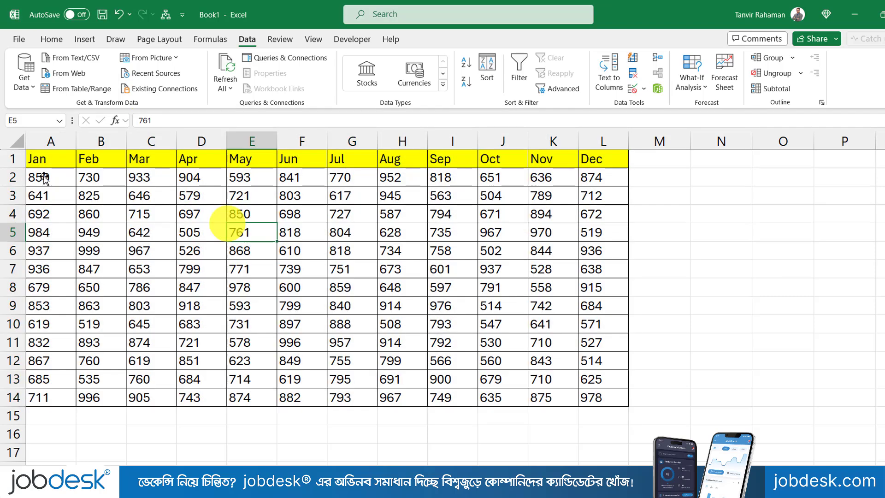
pyautogui.moveTo(52, 161); pyautogui.dragTo(599, 161)
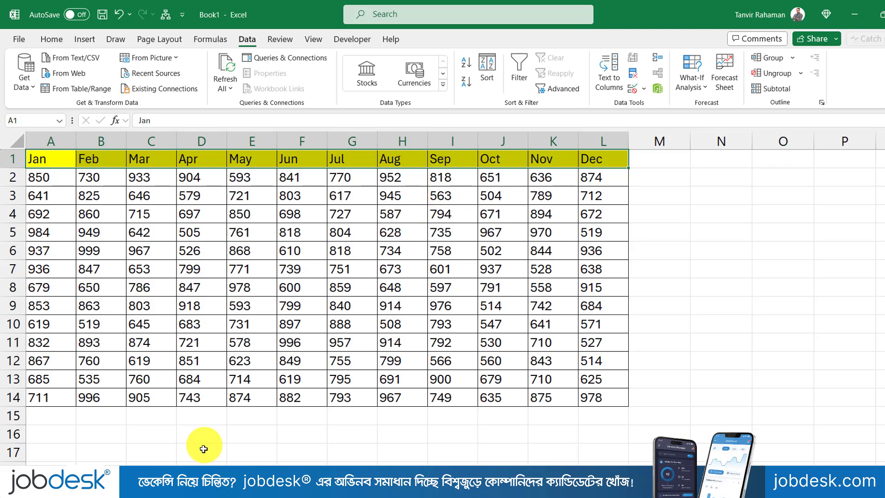
pyautogui.click(146, 461)
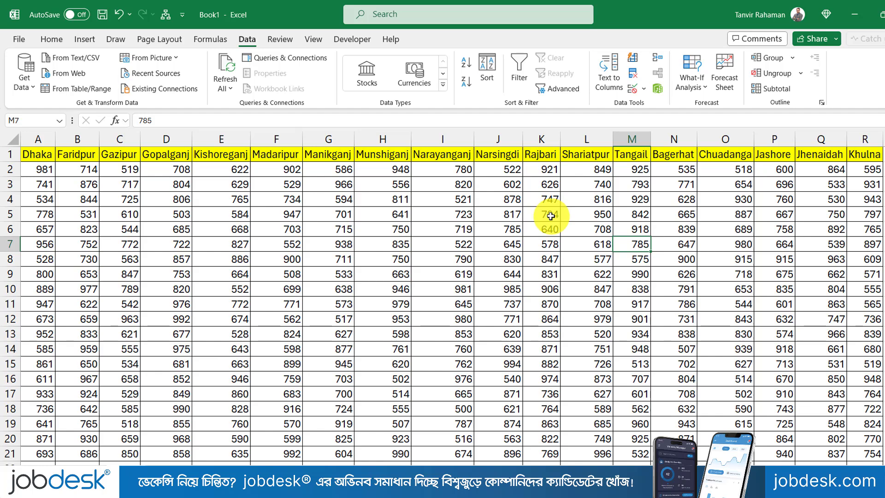
pyautogui.click(551, 216)
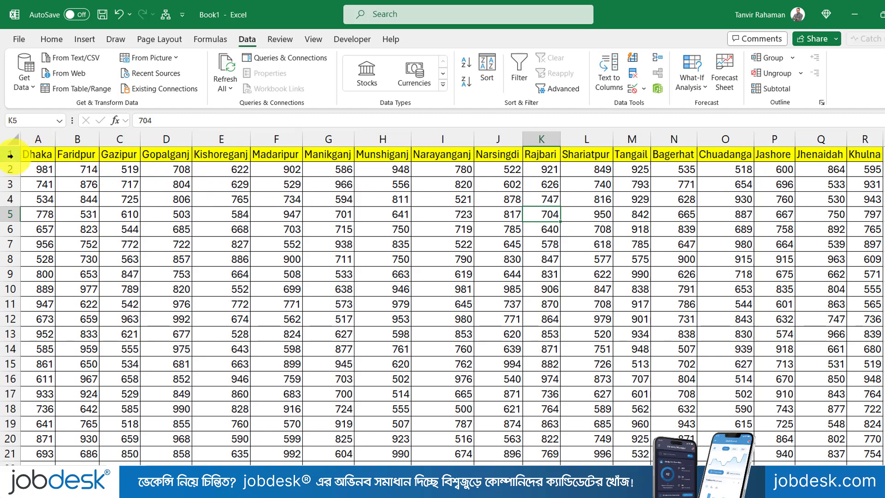
# Step: Insert a blank row 1 above the district header row
pyautogui.click(8, 155)
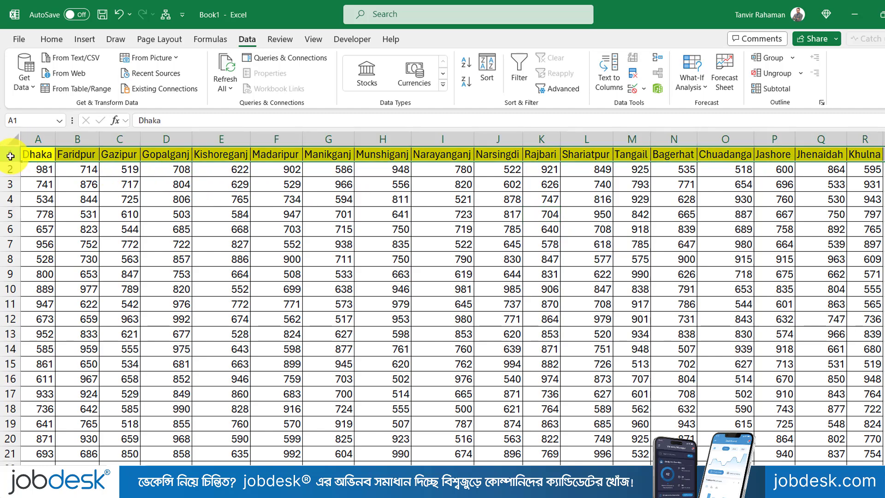
pyautogui.rightClick(10, 156)
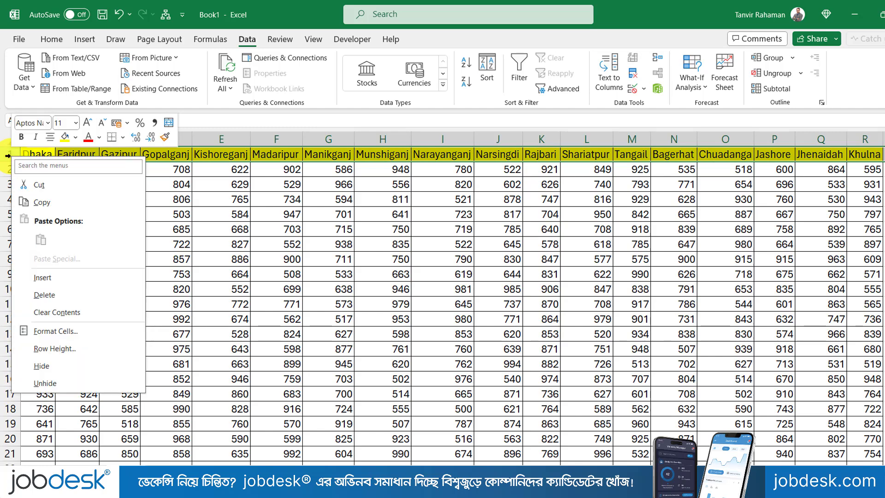
pyautogui.click(51, 278)
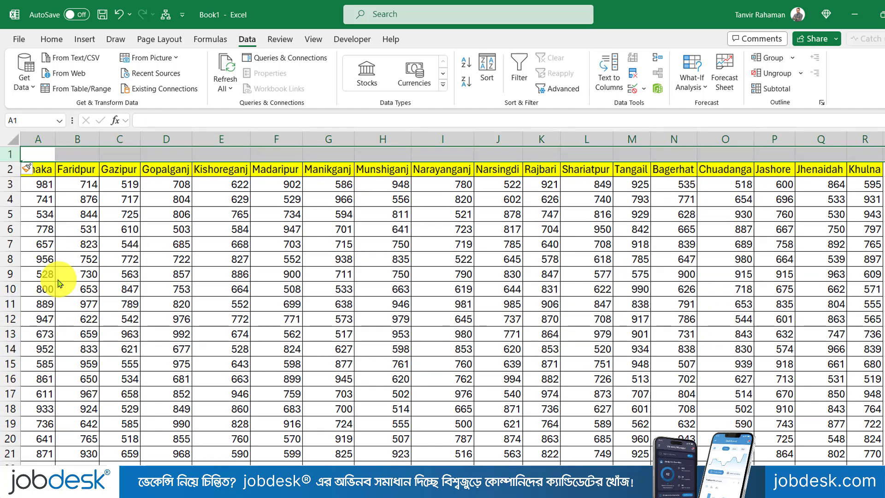
pyautogui.click(43, 153)
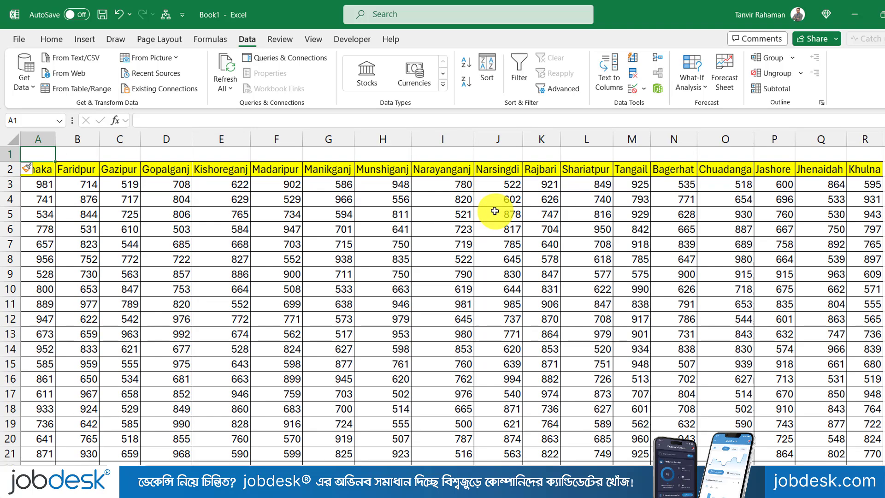
# Step: Number Khulna 1, Gopalganj 2 and Madaripur 3 in the helper row, correcting Madaripur's 4 to 3
pyautogui.click(867, 154)
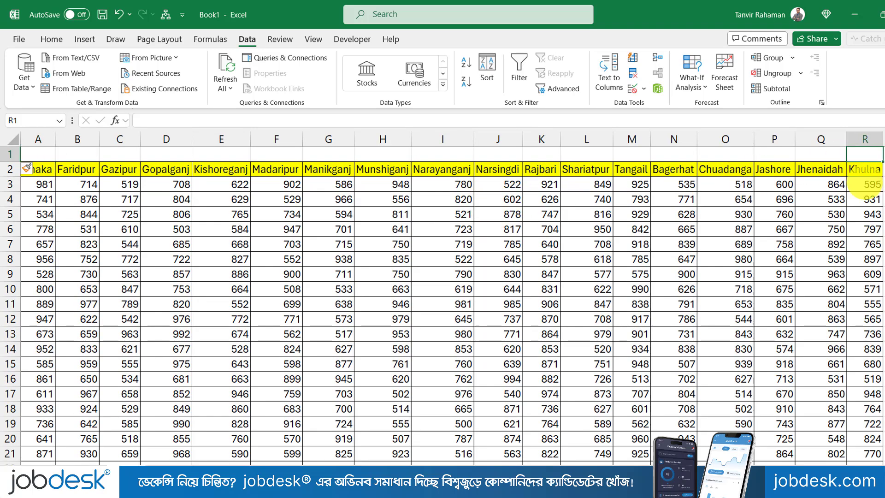
pyautogui.write('1')
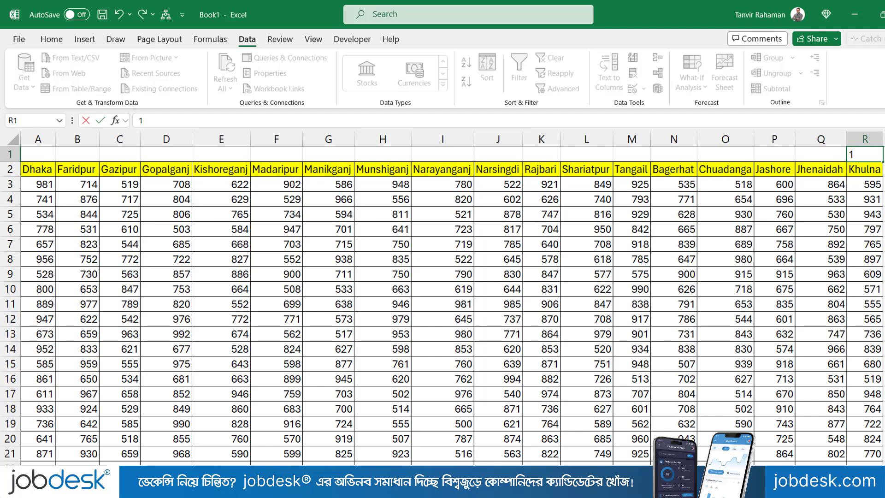
pyautogui.click(168, 154)
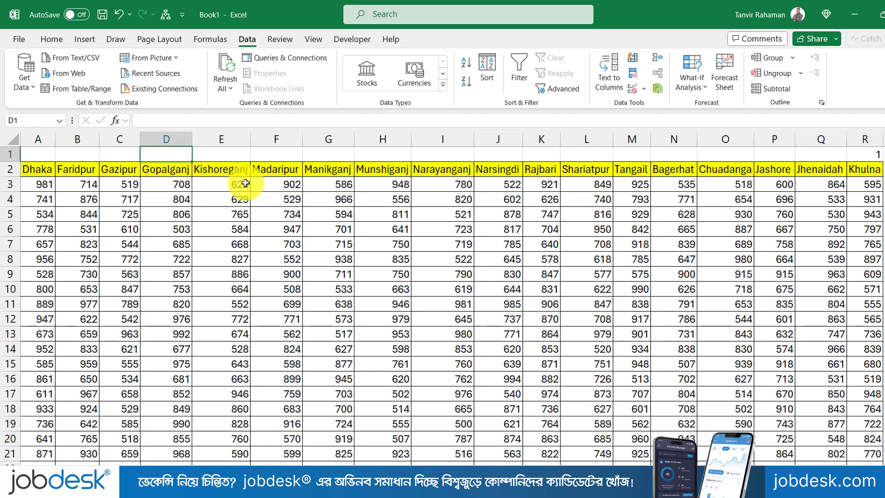
pyautogui.write('2')
pyautogui.click(286, 148)
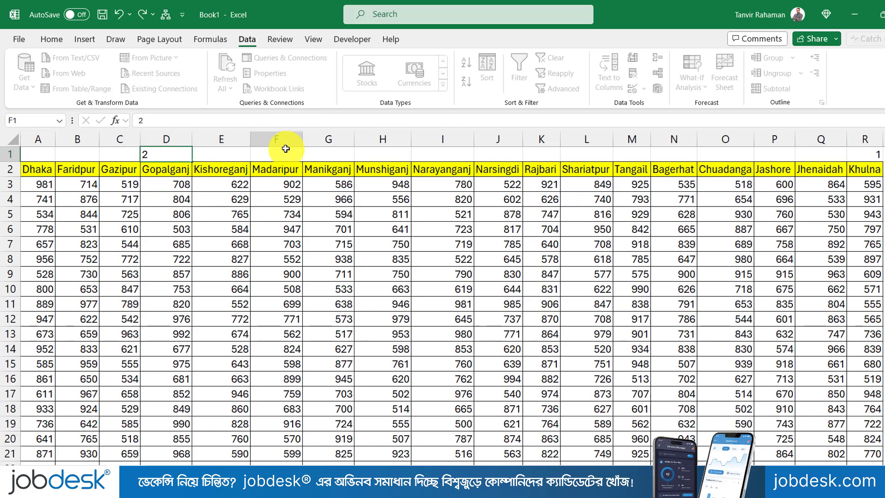
pyautogui.write('4')
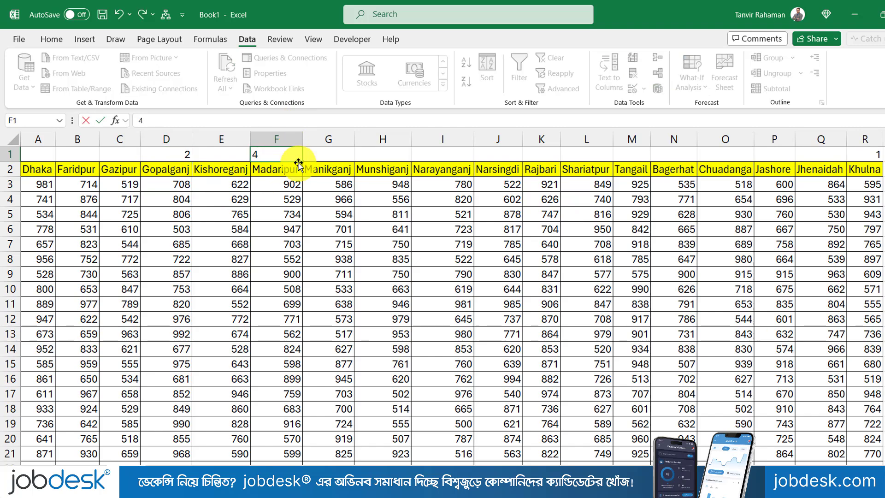
pyautogui.press('Tab')
pyautogui.press('Tab')
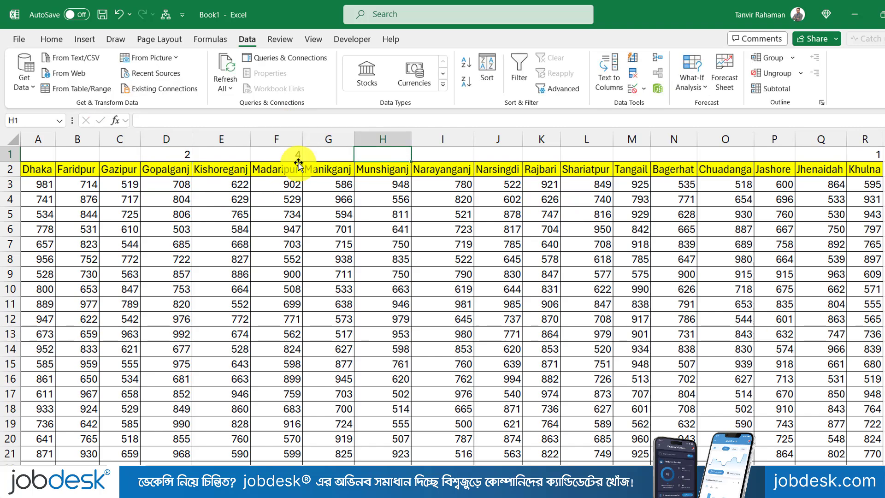
pyautogui.press('Left')
pyautogui.press('Left')
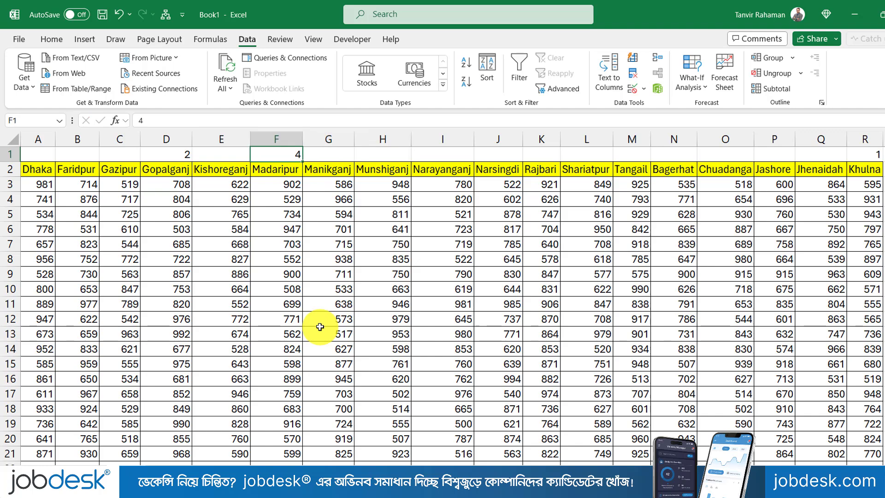
pyautogui.write('3')
pyautogui.press('Tab')
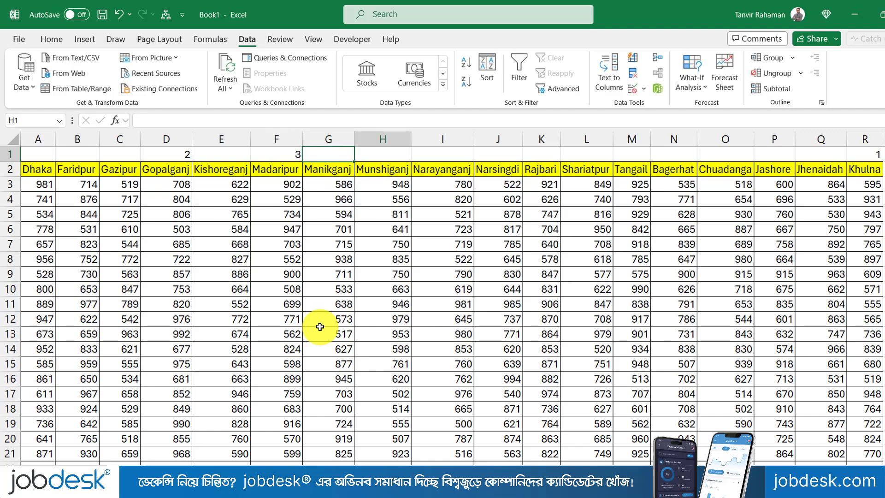
# Step: Enter helper numbers 4 to 7 above Munshiganj, Manikganj and the following districts
pyautogui.press('Tab')
pyautogui.write('4')
pyautogui.press('Left')
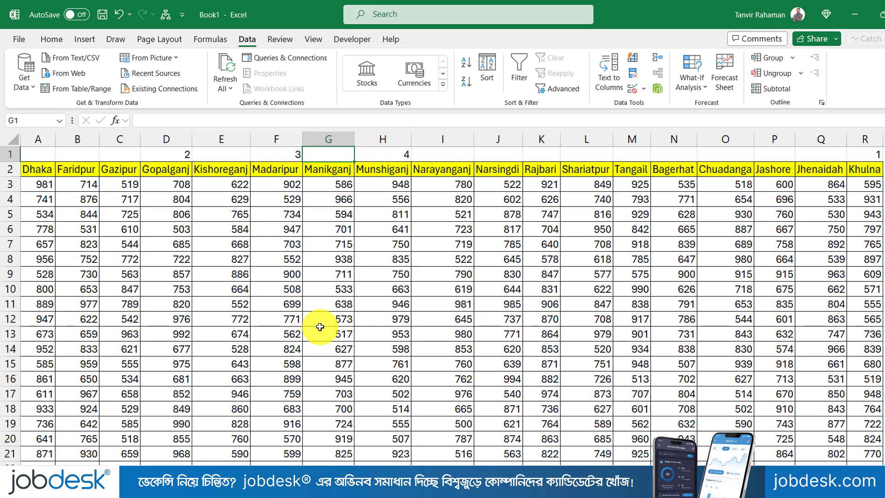
pyautogui.write('5')
pyautogui.press('Tab')
pyautogui.press('Tab')
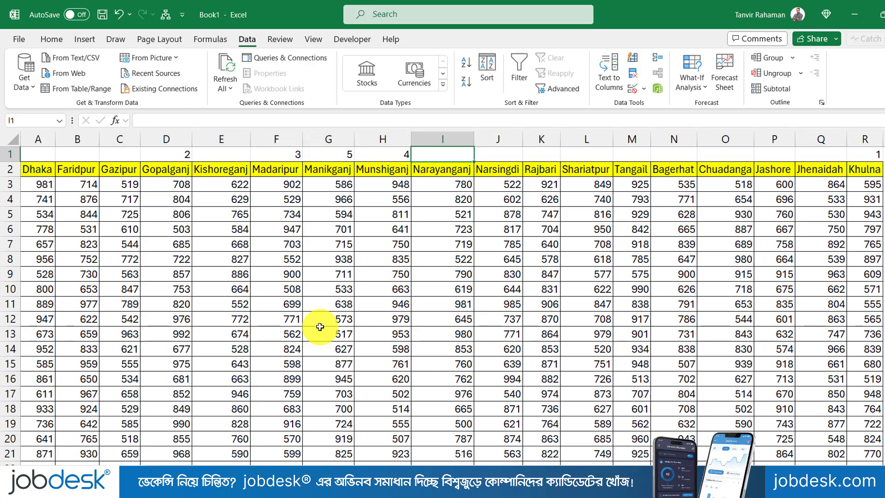
pyautogui.write('6')
pyautogui.press('Tab')
pyautogui.press('Tab')
pyautogui.press('Left')
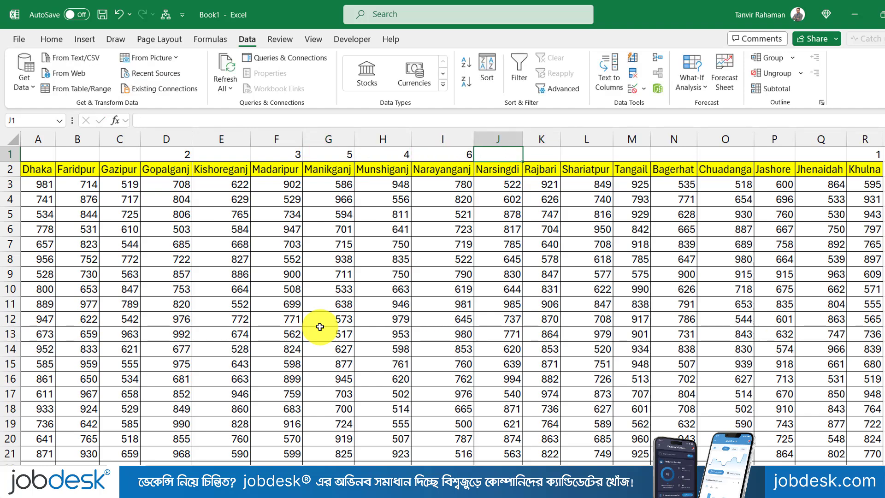
pyautogui.write('7')
pyautogui.press('Tab')
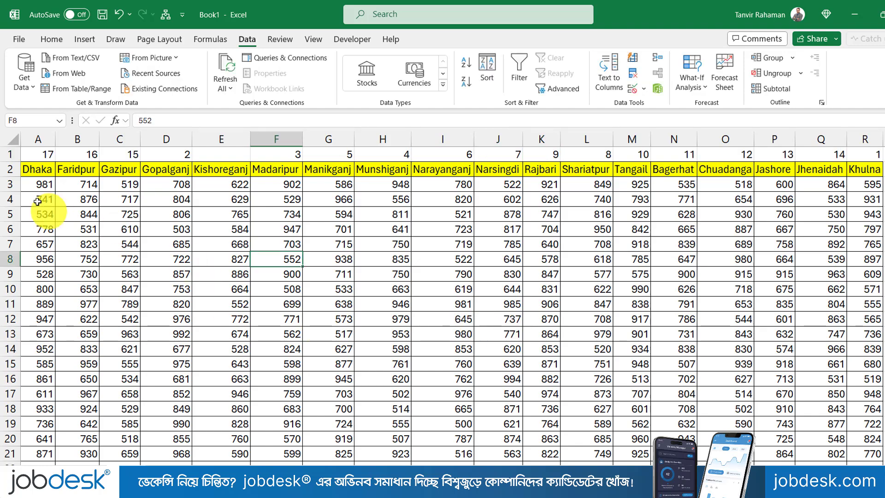
# Step: Select the district table including the helper row and open Custom Sort
pyautogui.moveTo(40, 154)
pyautogui.mouseDown()
pyautogui.moveTo(837, 319)
pyautogui.moveTo(862, 426)
pyautogui.mouseUp()
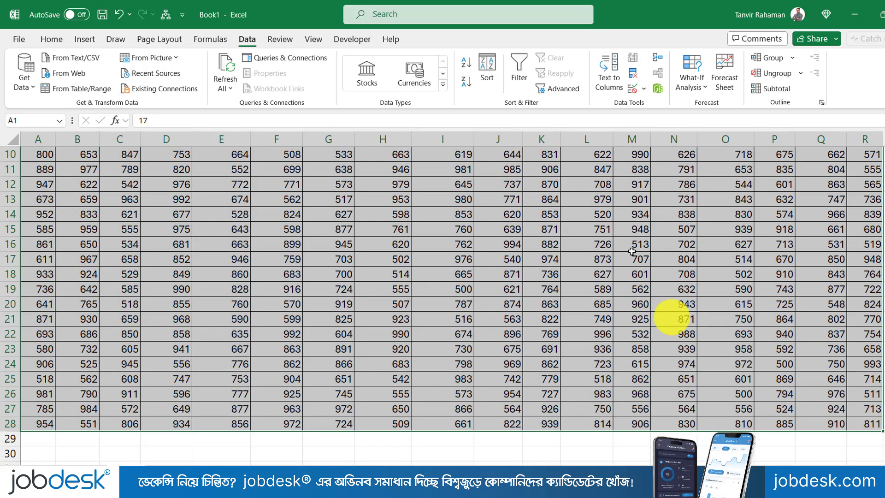
pyautogui.scroll(3, 645, 277)
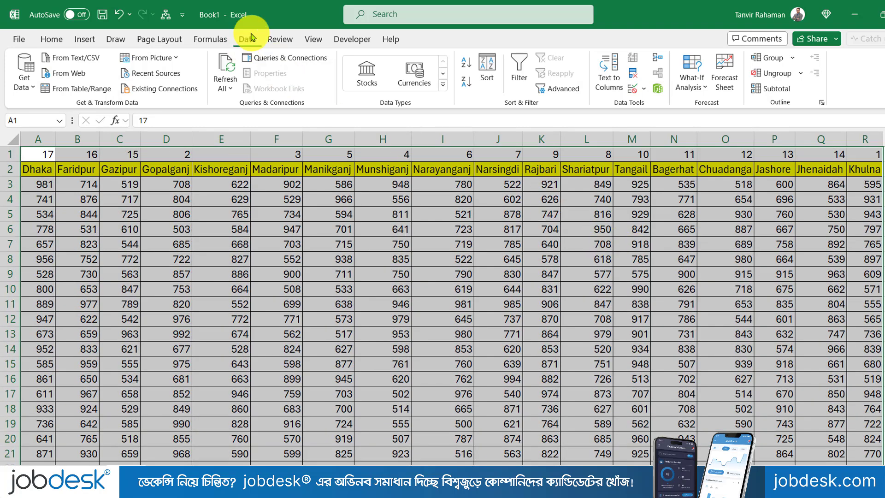
pyautogui.click(495, 69)
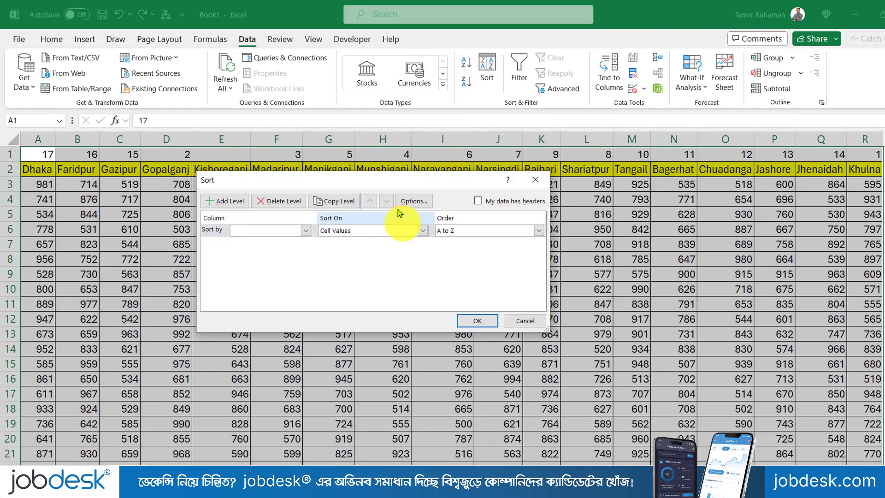
pyautogui.moveTo(368, 180)
pyautogui.mouseDown()
pyautogui.moveTo(390, 139)
pyautogui.moveTo(399, 201)
pyautogui.mouseUp()
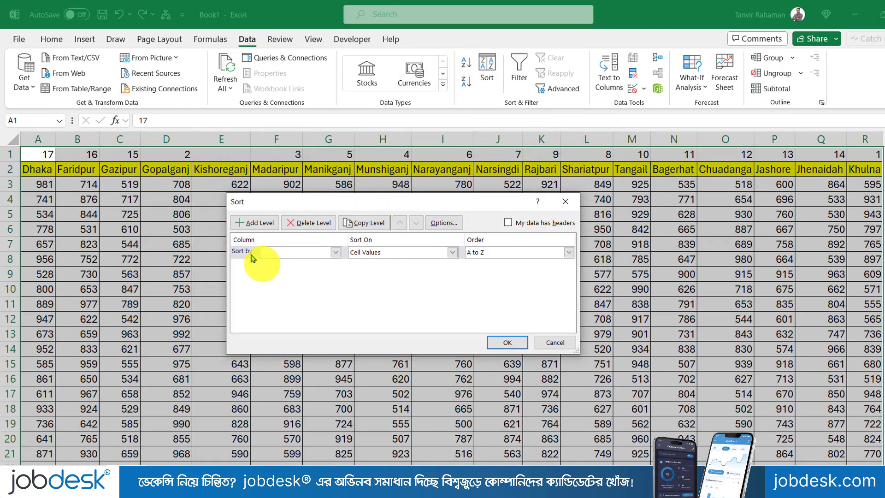
pyautogui.click(336, 252)
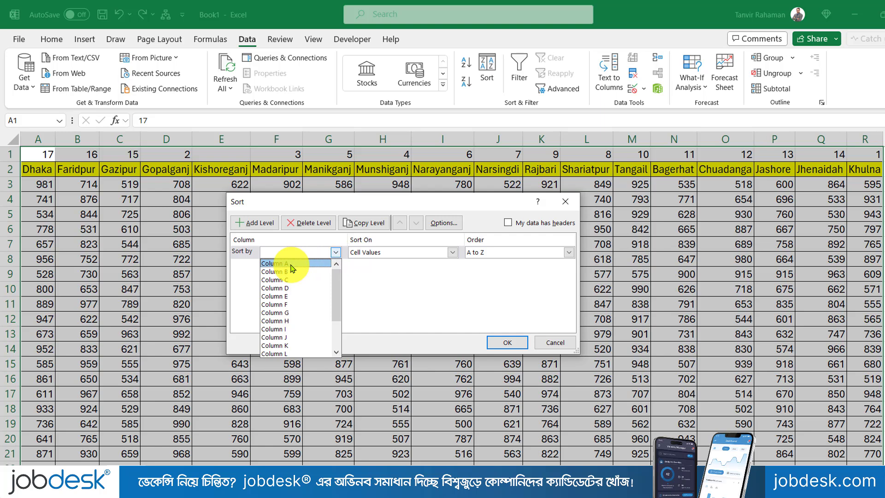
pyautogui.click(383, 286)
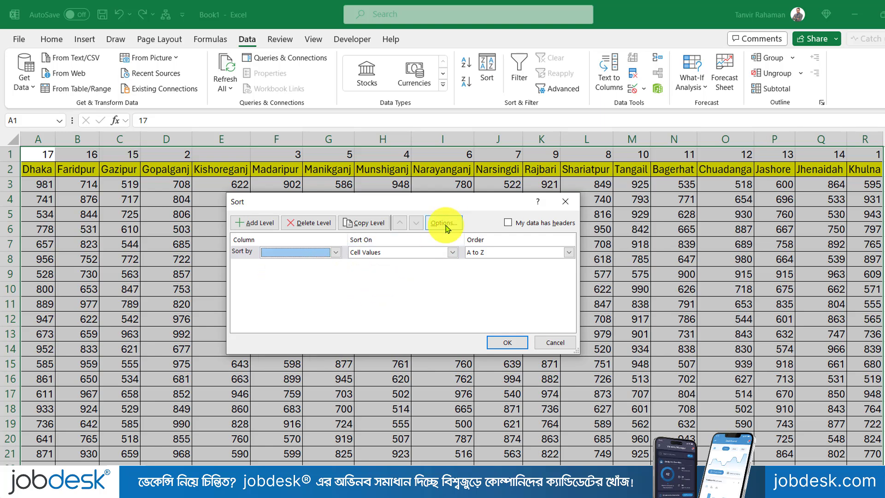
# Step: Set a left-to-right sort by Row 1 on Cell Values, Smallest to Largest
pyautogui.click(445, 226)
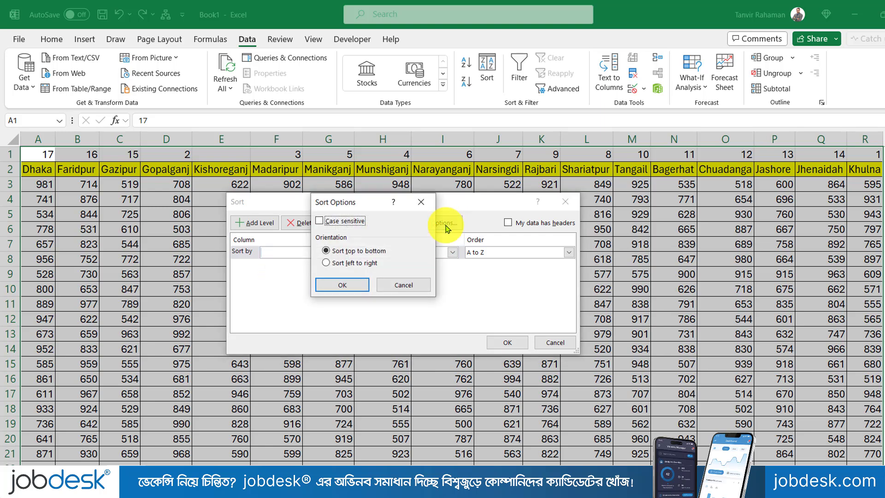
pyautogui.click(342, 263)
pyautogui.click(342, 288)
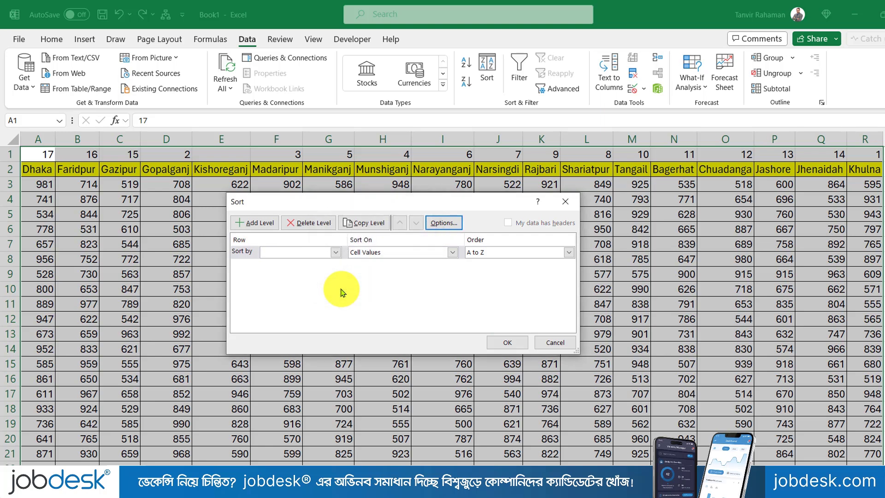
pyautogui.click(336, 252)
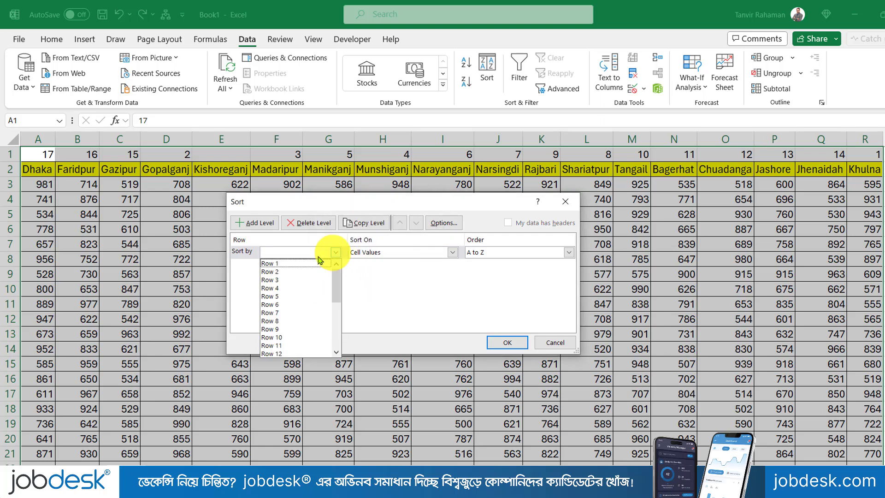
pyautogui.click(289, 264)
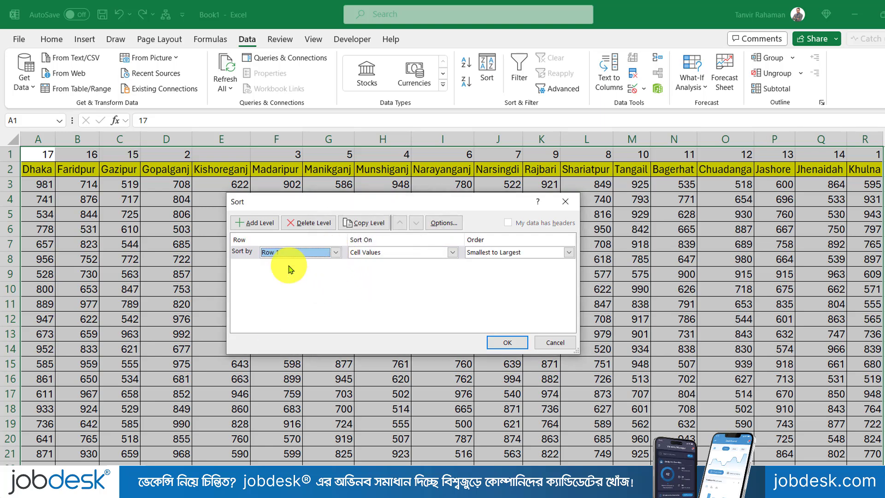
pyautogui.click(452, 252)
pyautogui.click(387, 263)
pyautogui.click(503, 252)
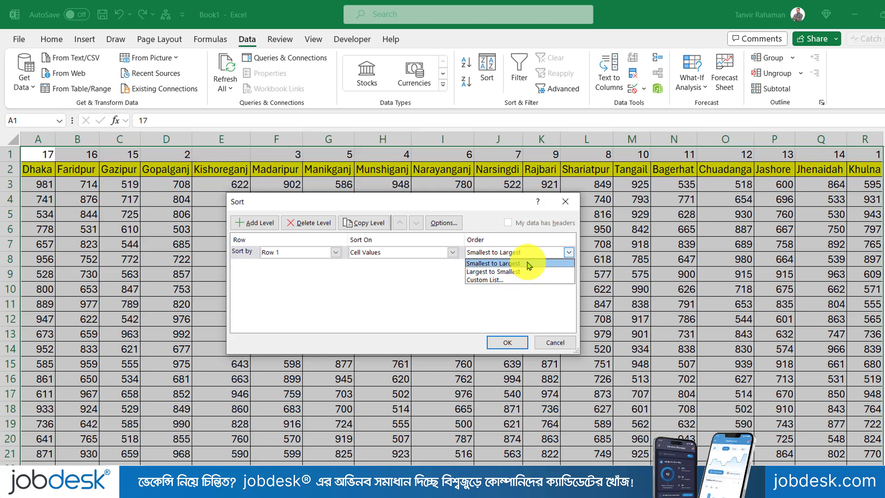
pyautogui.click(529, 264)
# Step: Run the left-to-right sort, then AutoFit every column width across the sheet
pyautogui.click(504, 347)
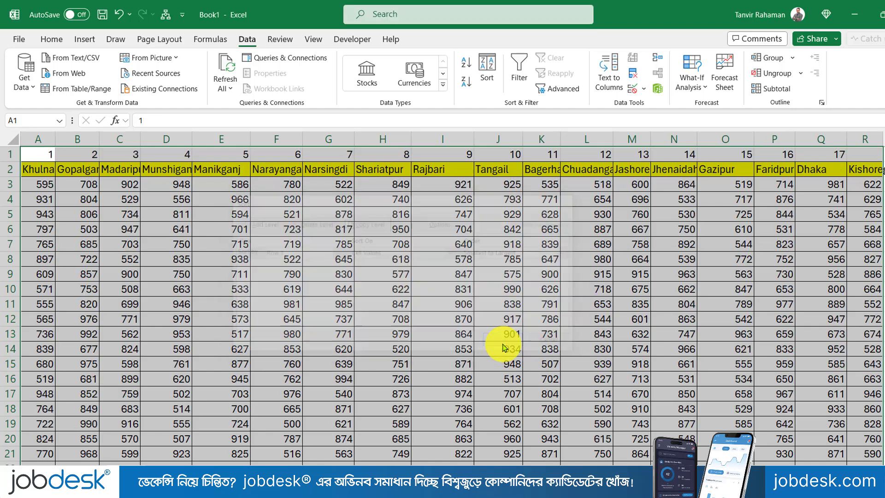
pyautogui.click(255, 323)
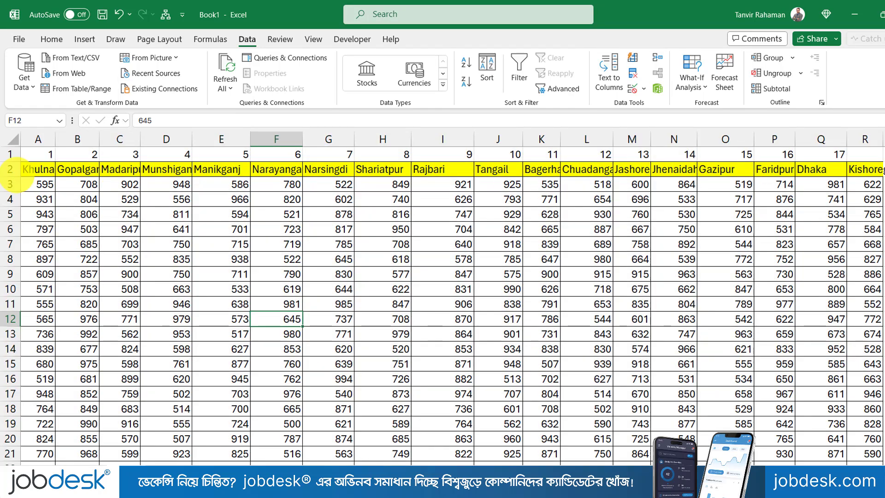
pyautogui.click(11, 138)
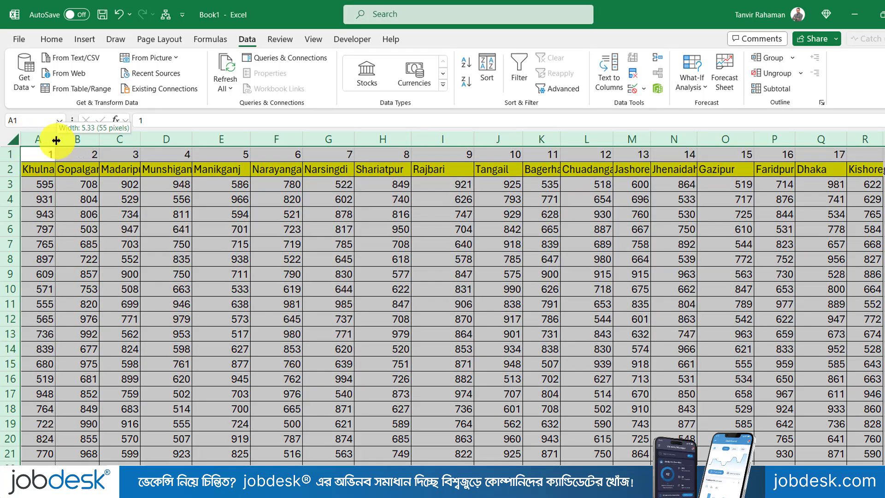
pyautogui.doubleClick(56, 139)
# Step: Select the row 1 helper numbers, then the Kishoreganj column down to the data end
pyautogui.click(257, 229)
pyautogui.moveTo(50, 154); pyautogui.dragTo(813, 154)
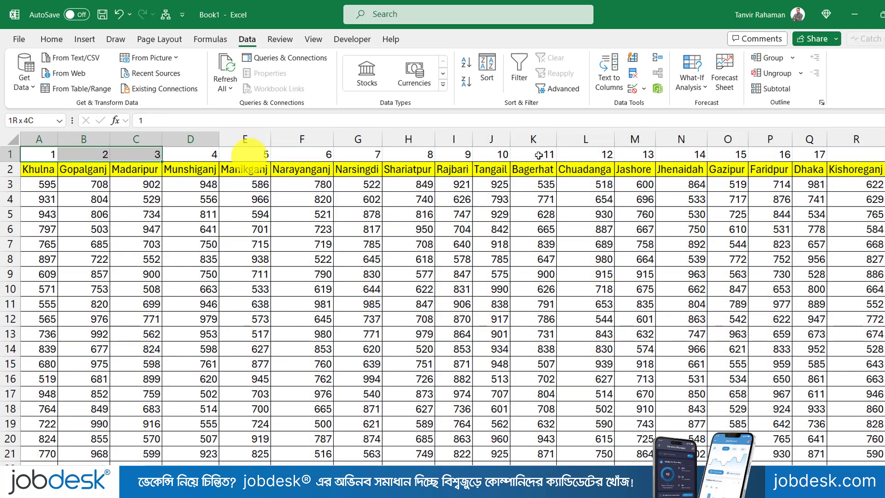
pyautogui.click(861, 153)
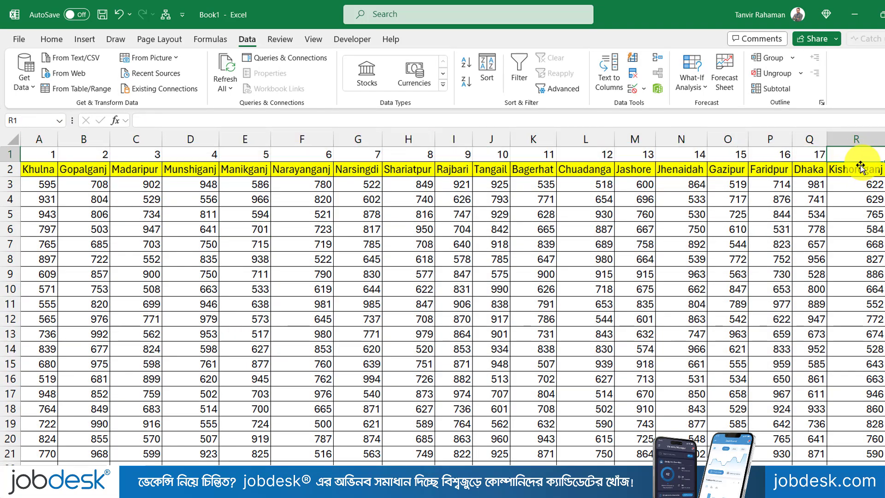
pyautogui.hotkey('ctrl', 'shift', 'Down')
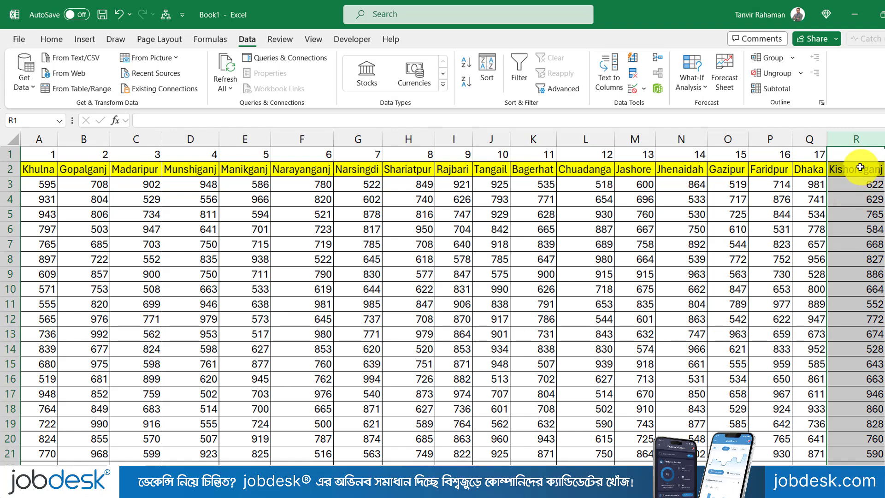
# Step: Delete helper row 1, leaving the reordered district names from Khulna in A1
pyautogui.click(738, 233)
pyautogui.rightClick(8, 154)
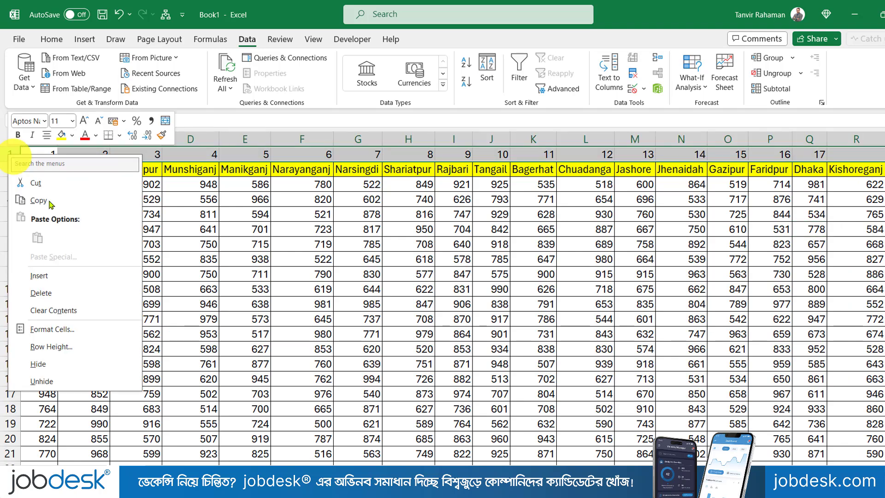
pyautogui.click(75, 292)
pyautogui.click(185, 289)
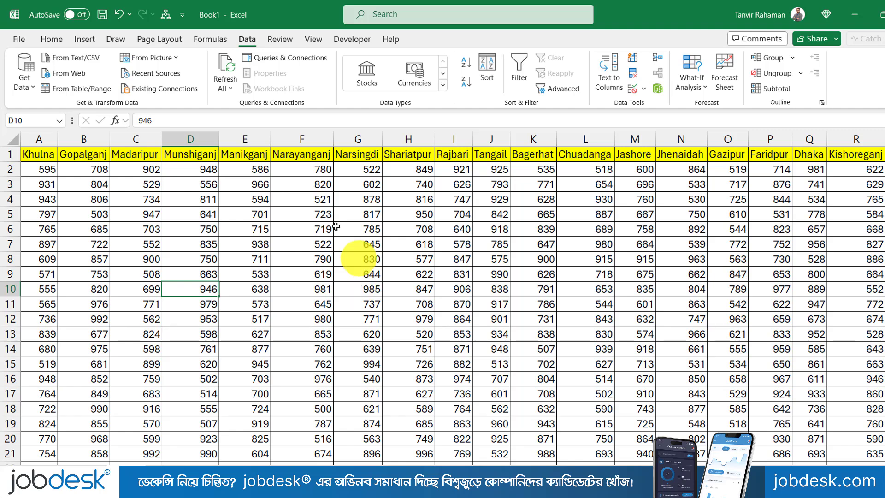
pyautogui.moveTo(254, 168); pyautogui.dragTo(253, 326)
pyautogui.moveTo(302, 169); pyautogui.dragTo(292, 322)
pyautogui.click(358, 259)
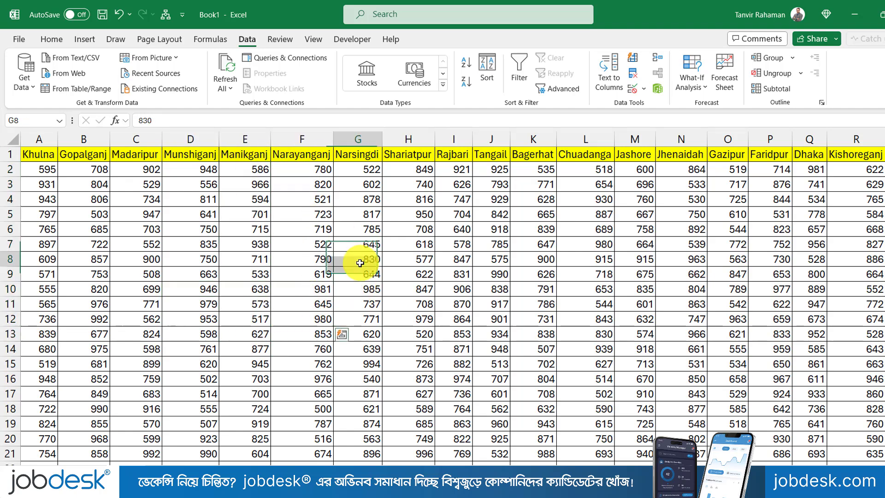
pyautogui.click(27, 153)
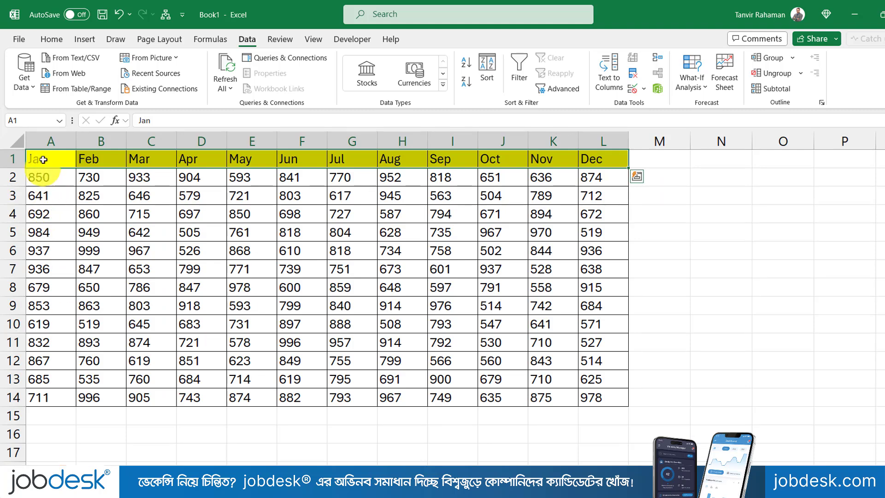
pyautogui.click(37, 159)
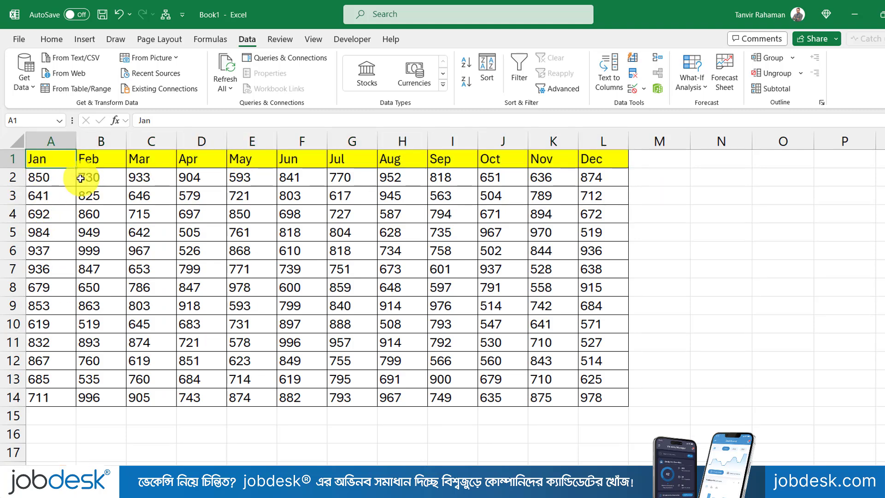